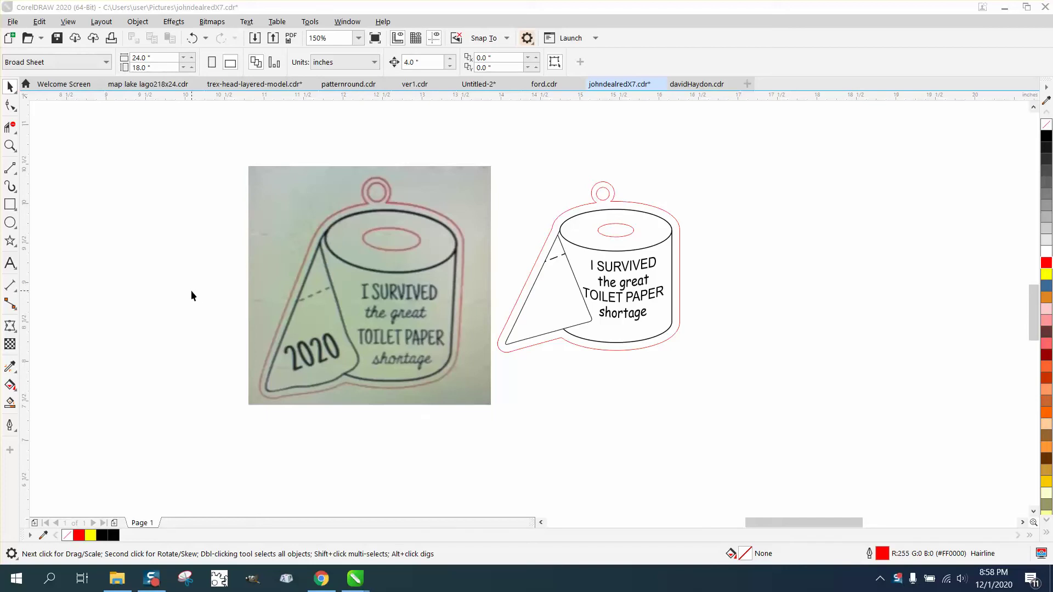
Step: Zoom in to inspect the reference photo and the finished ornament, then return to the working view
left_click(10, 145)
left_click_drag(250, 181, 540, 378)
right_click(411, 358)
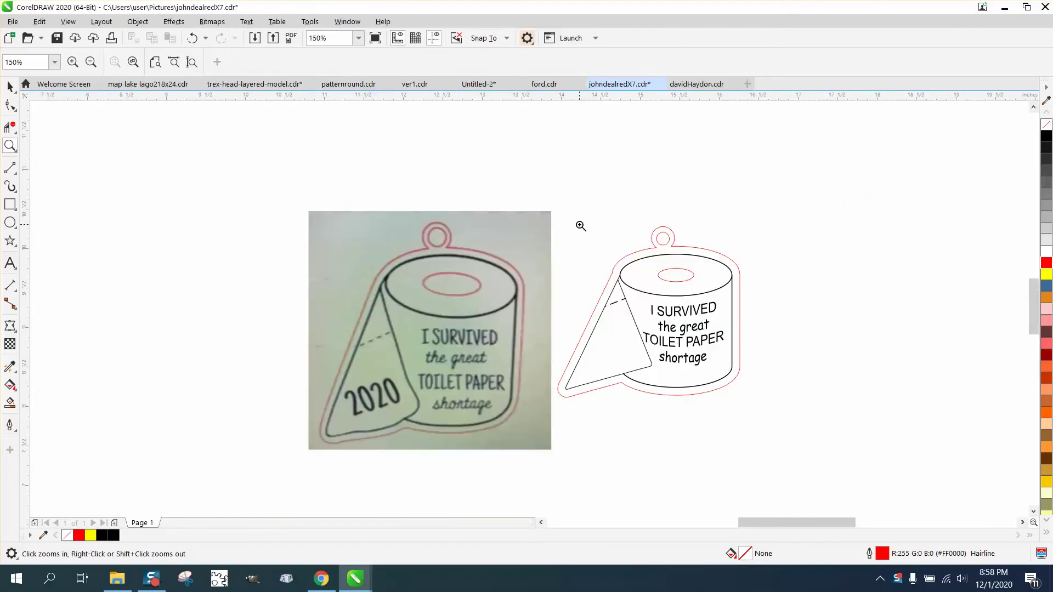
left_click_drag(582, 229, 781, 412)
right_click(412, 360)
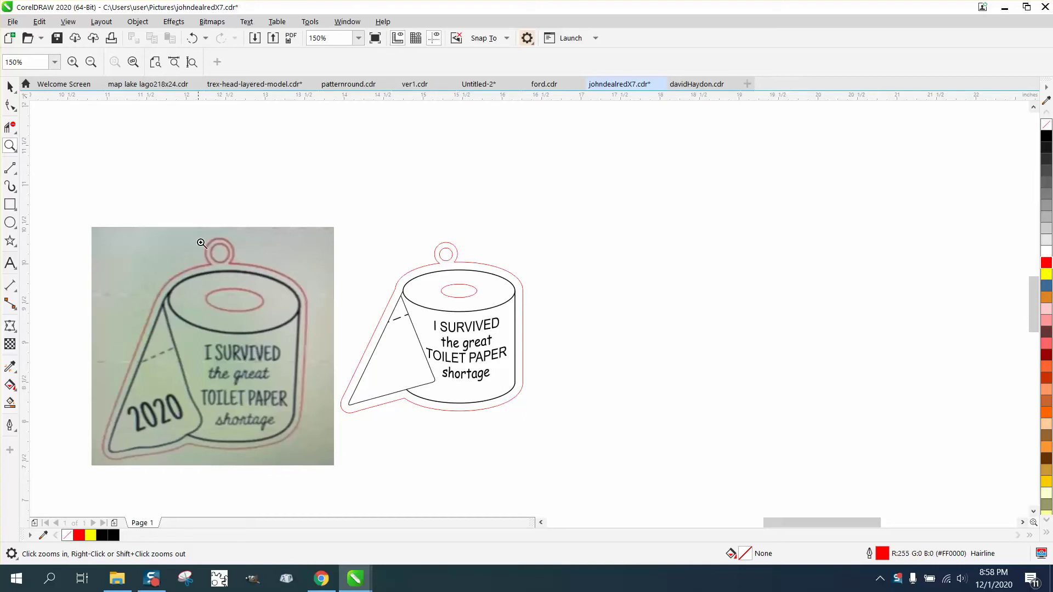
Step: Draw a flat ellipse for the roll top with a small inner core ellipse
left_click(20, 94)
left_click(25, 228)
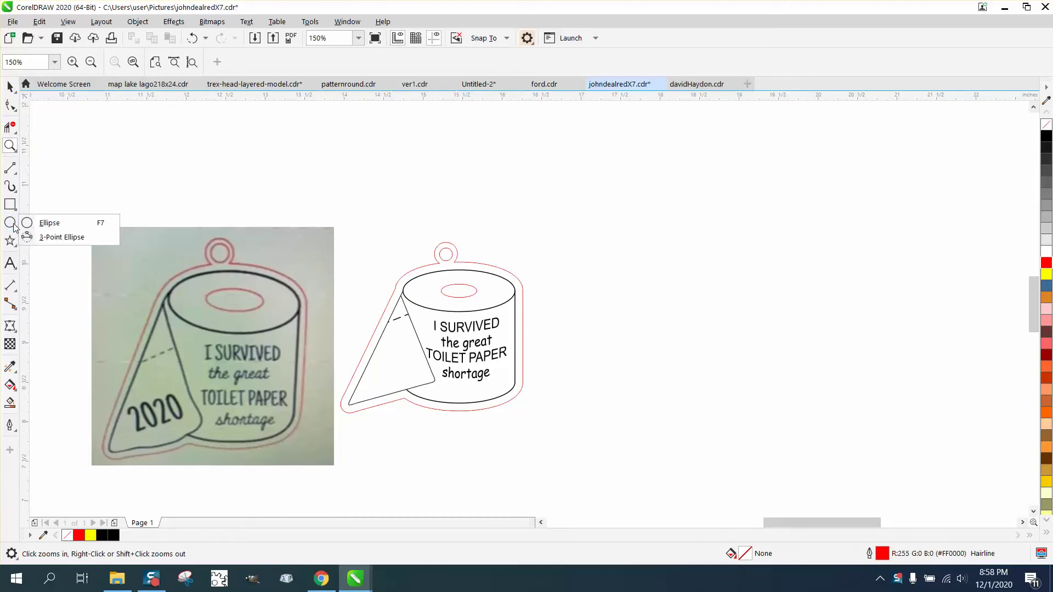
left_click(48, 217)
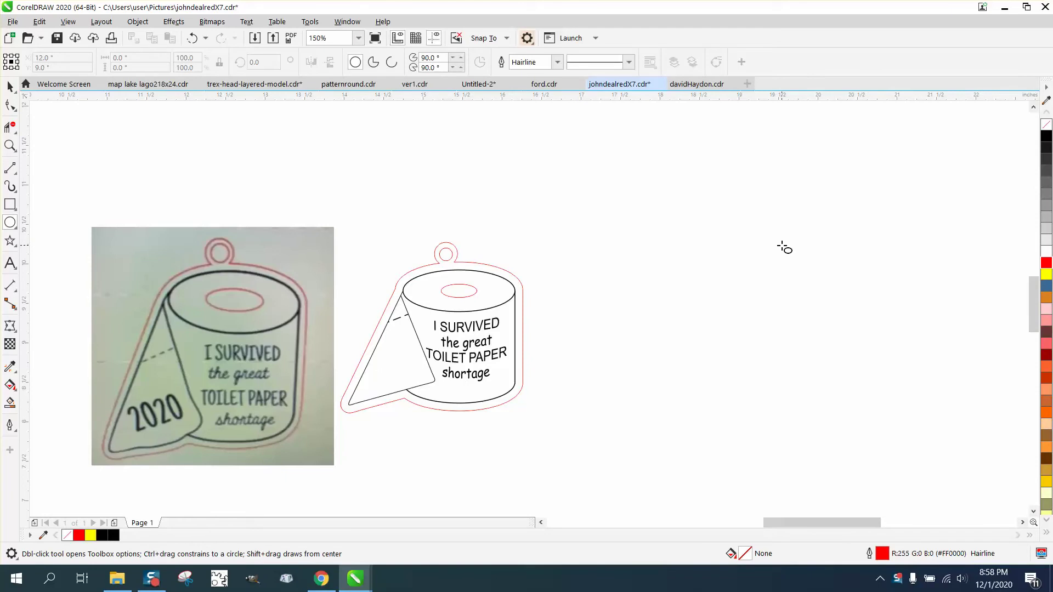
left_click_drag(792, 245, 680, 282)
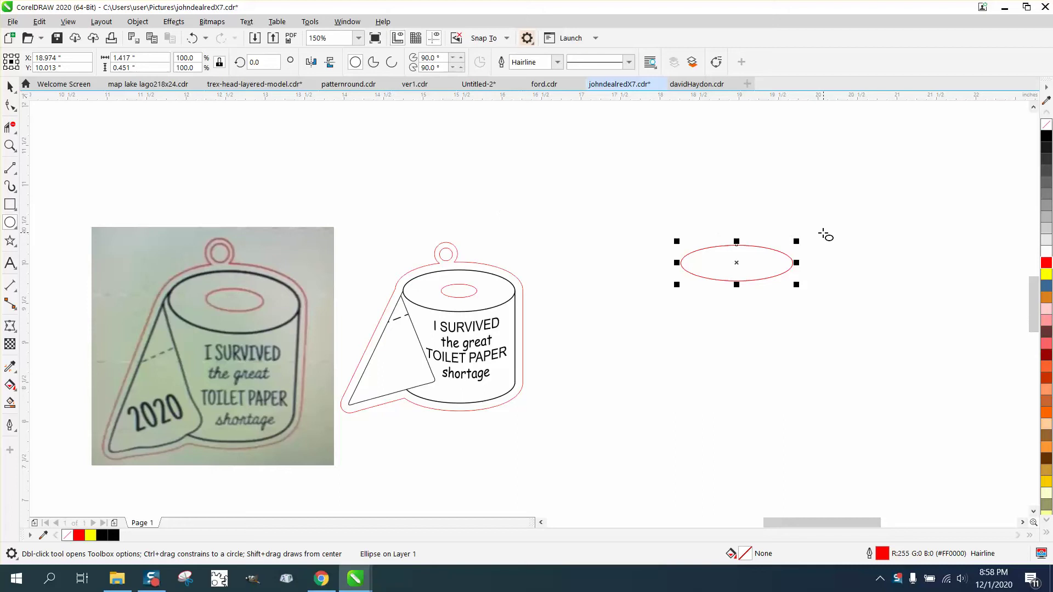
left_click_drag(799, 239, 758, 245)
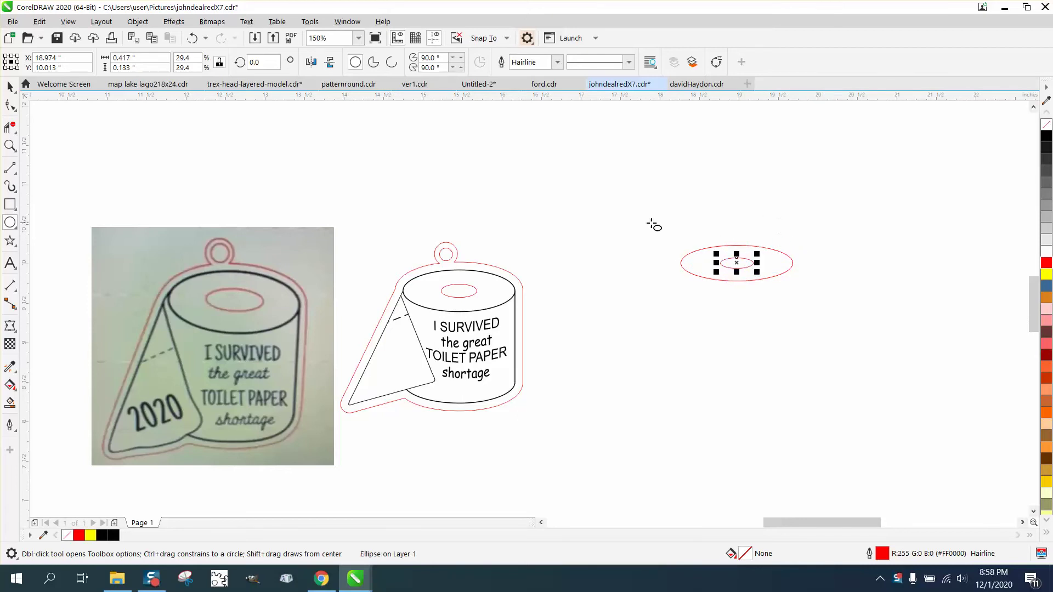
Step: Drag a copy of the outer ellipse down to form the roll's base
left_click(14, 87)
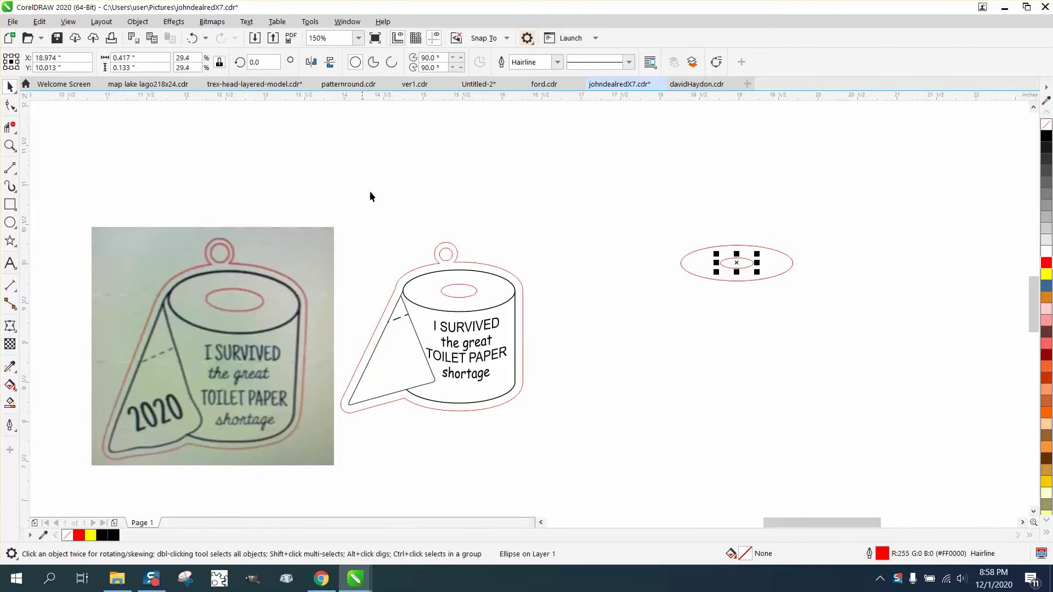
left_click(373, 185)
left_click(711, 279)
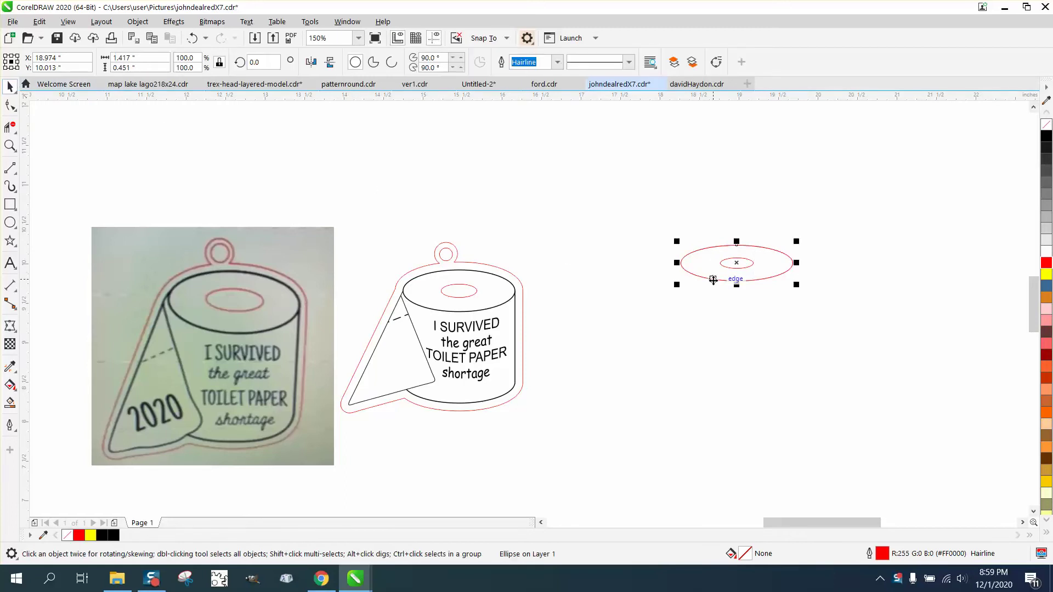
left_click_drag(739, 269, 738, 366)
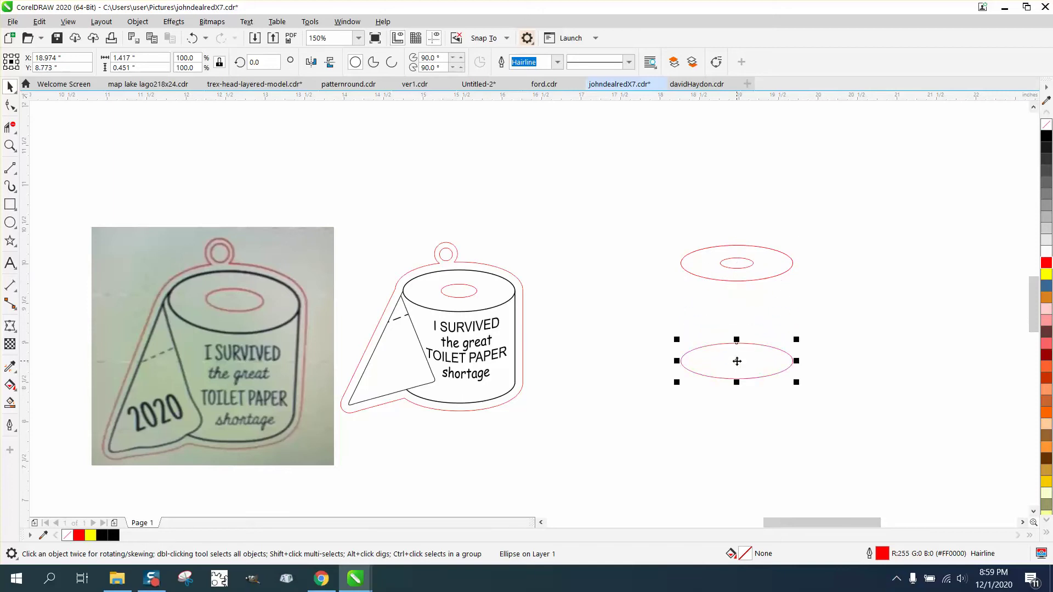
Step: Draw the roll's right and left sides as straight lines between the ellipses
left_click(15, 174)
left_click(52, 182)
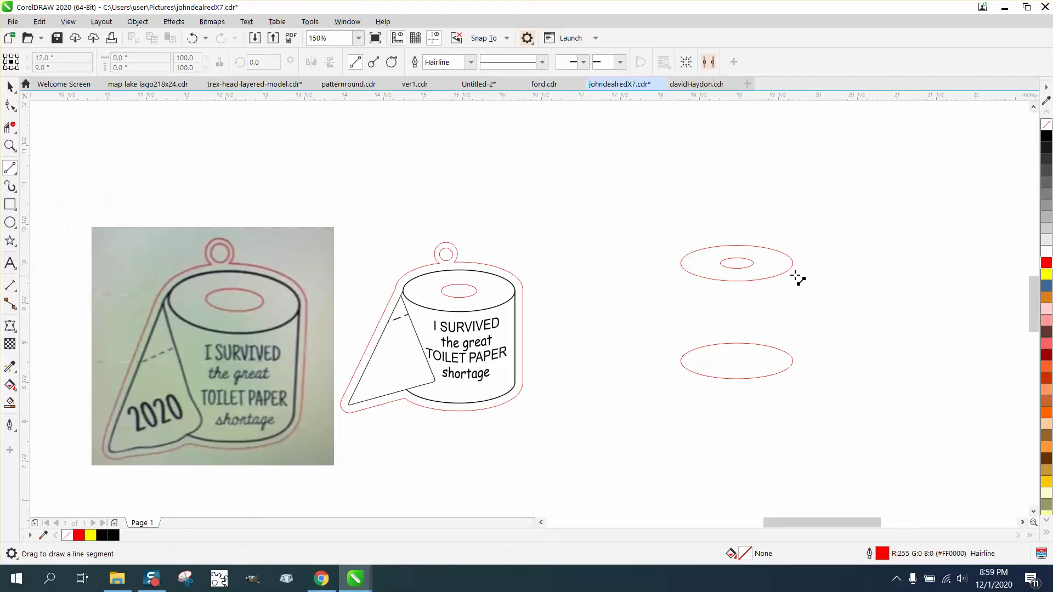
left_click_drag(793, 264, 794, 362)
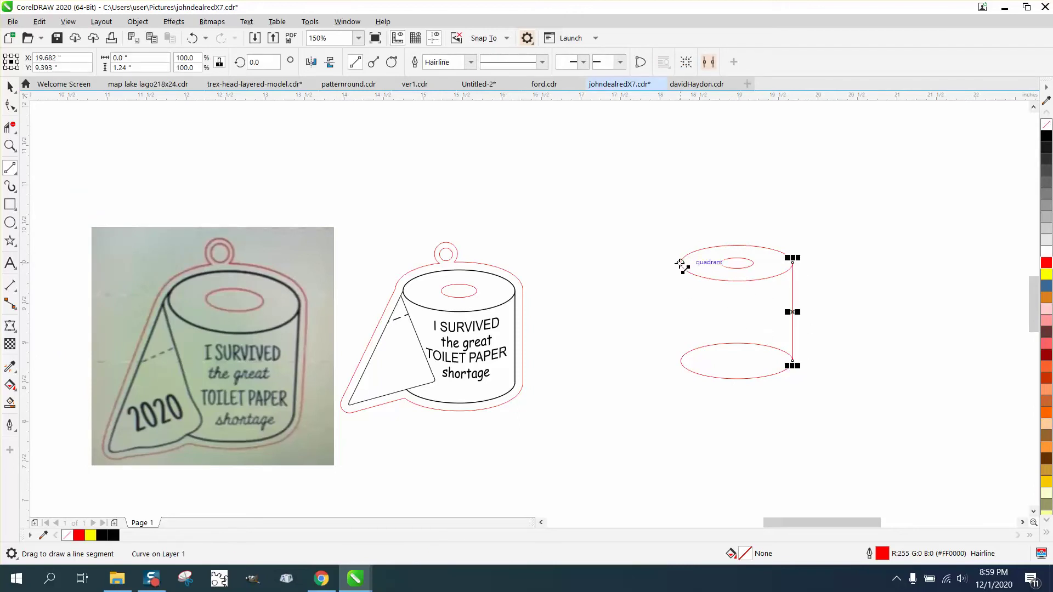
left_click_drag(680, 264, 680, 365)
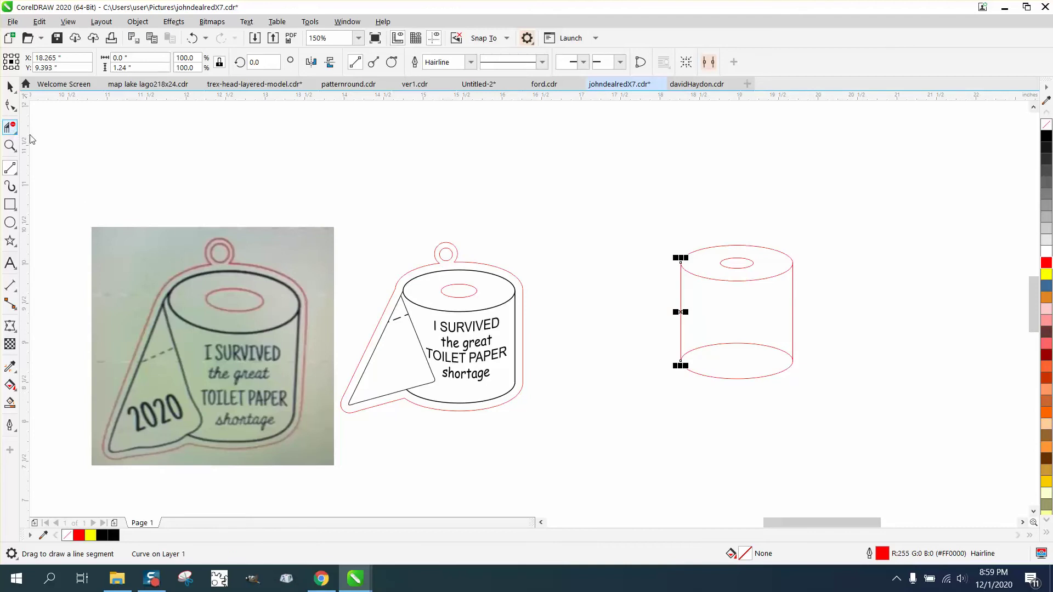
Step: Trim away the base ellipse's hidden upper arc with Virtual Segment Delete
left_click(9, 127)
left_click_drag(747, 335, 775, 359)
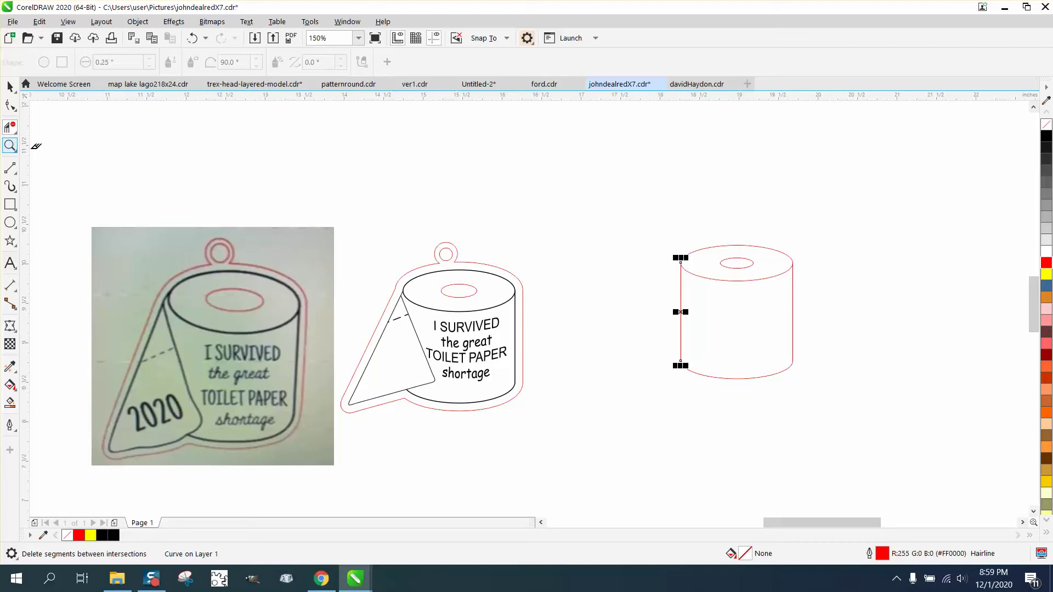
left_click(9, 145)
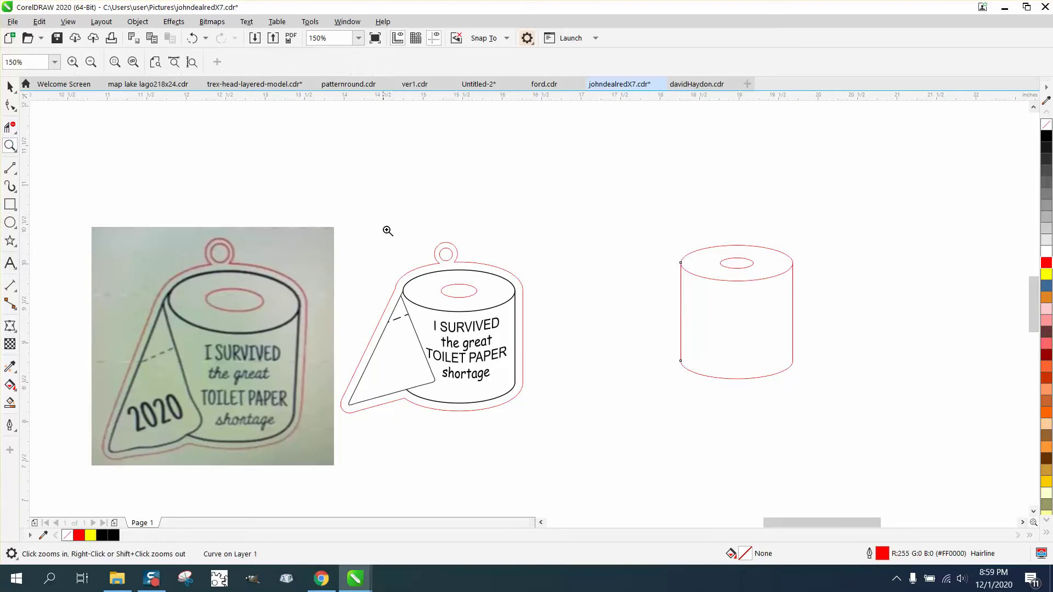
Step: Move the reference photo up-left and the finished ornament up-right, out of the way
left_click(11, 89)
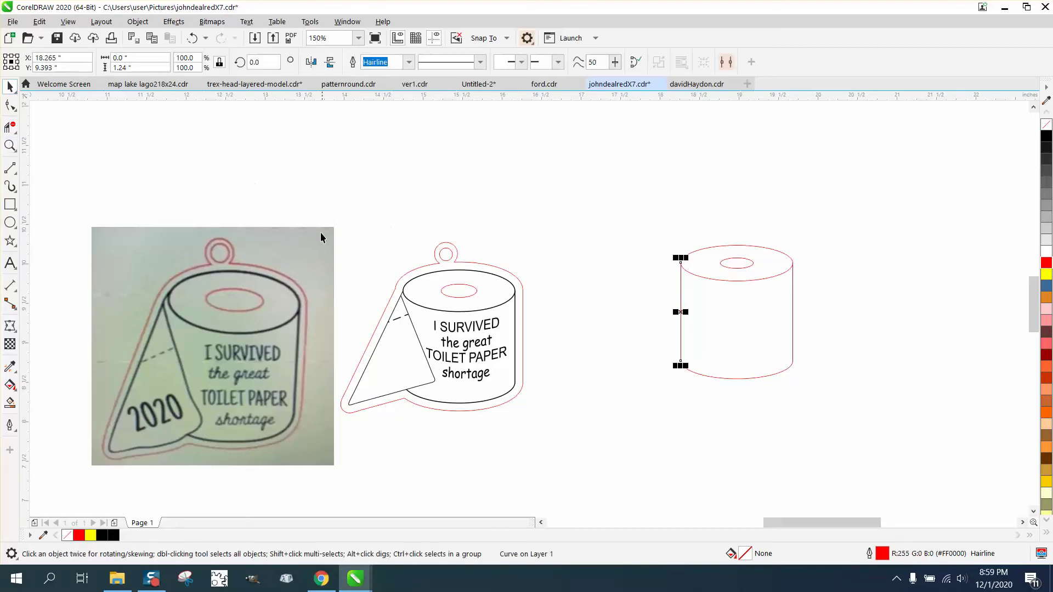
left_click_drag(321, 237, 575, 445)
left_click_drag(467, 347, 563, 270)
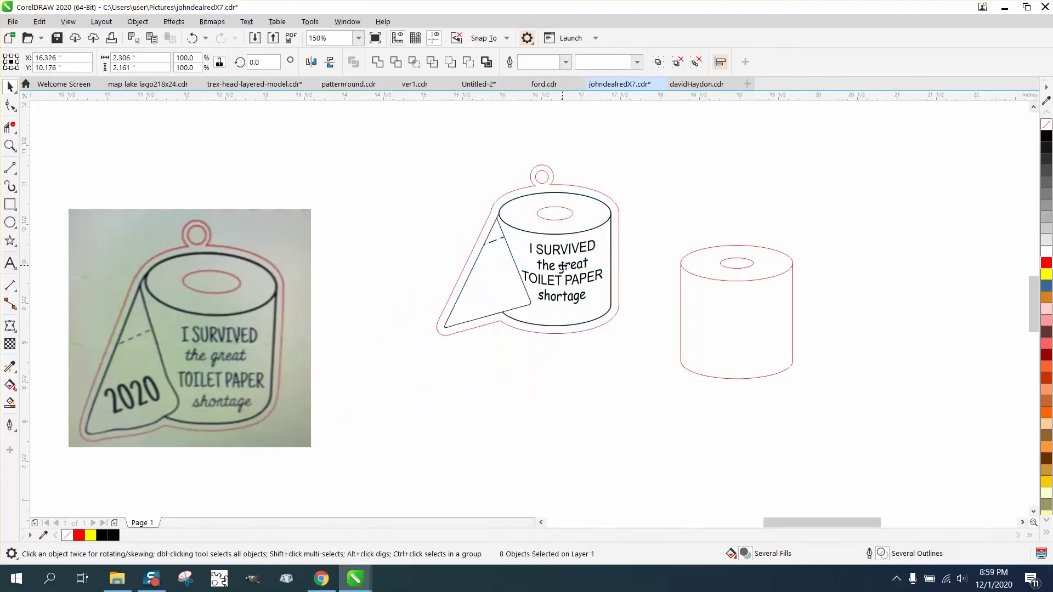
Step: Draw the loose paper flap as a triangle hanging from the roll's left edge
left_click(11, 148)
left_click_drag(884, 424, 884, 424)
right_click(433, 325)
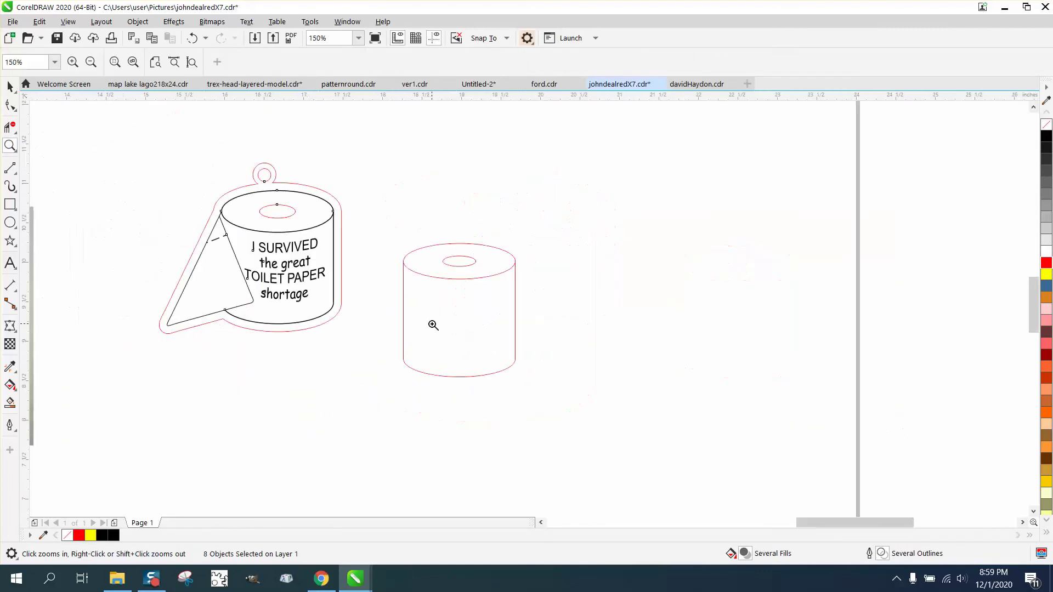
left_click(14, 175)
left_click(44, 183)
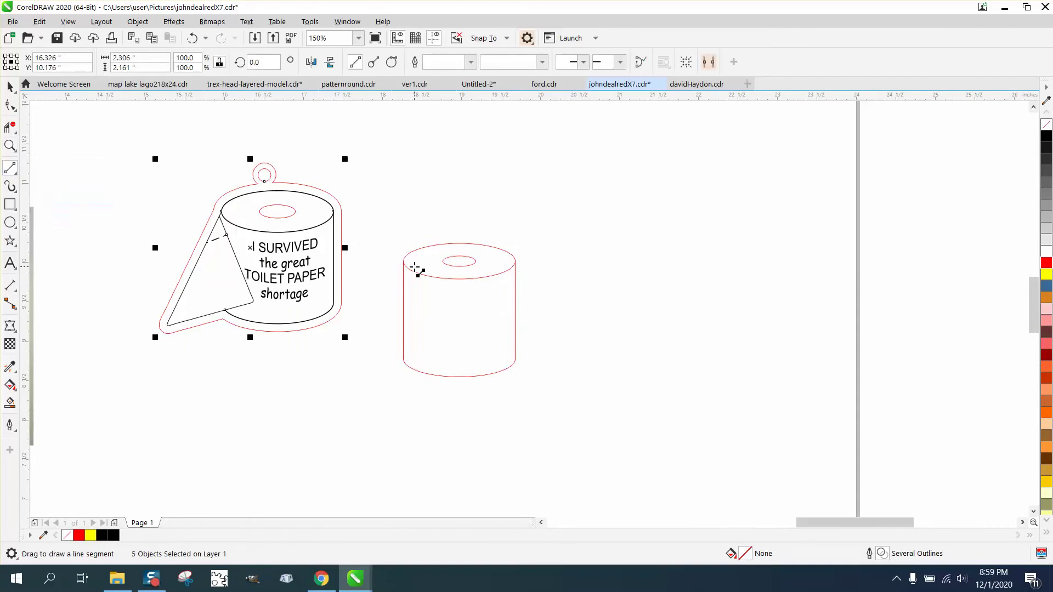
mouse_move(403, 261)
left_mouse_down()
mouse_move(341, 374)
mouse_move(435, 343)
mouse_move(403, 262)
left_mouse_up()
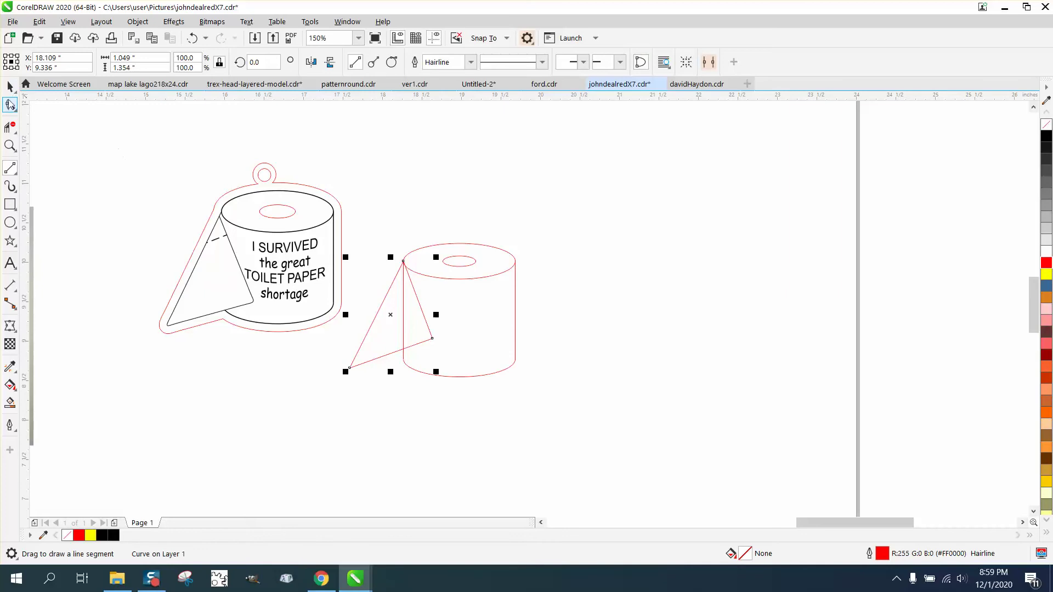
Step: Soften the flap triangle's lower-right corner with the Smooth brush
left_click(16, 112)
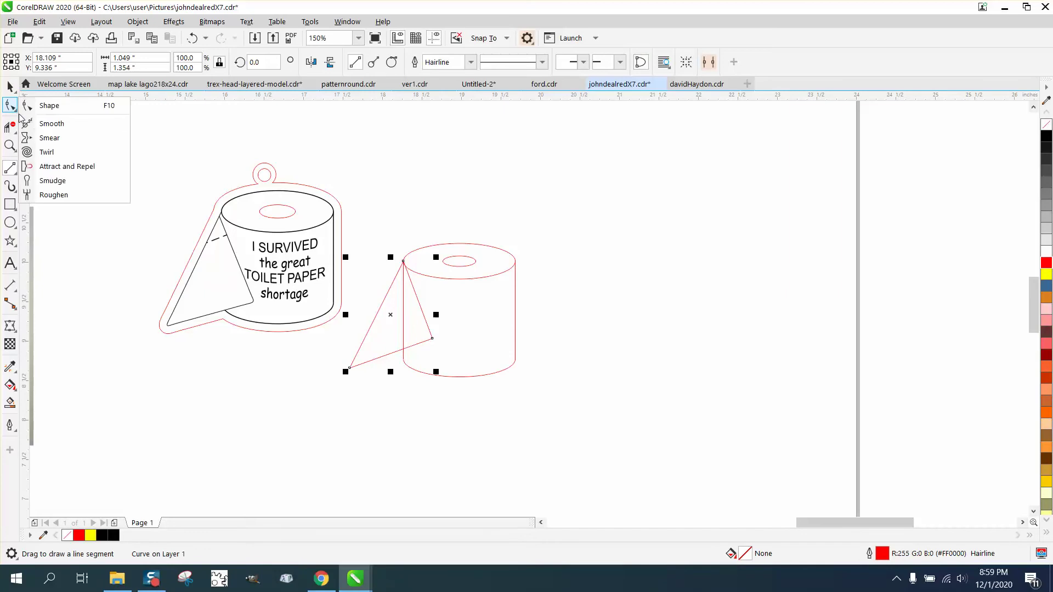
left_click(53, 124)
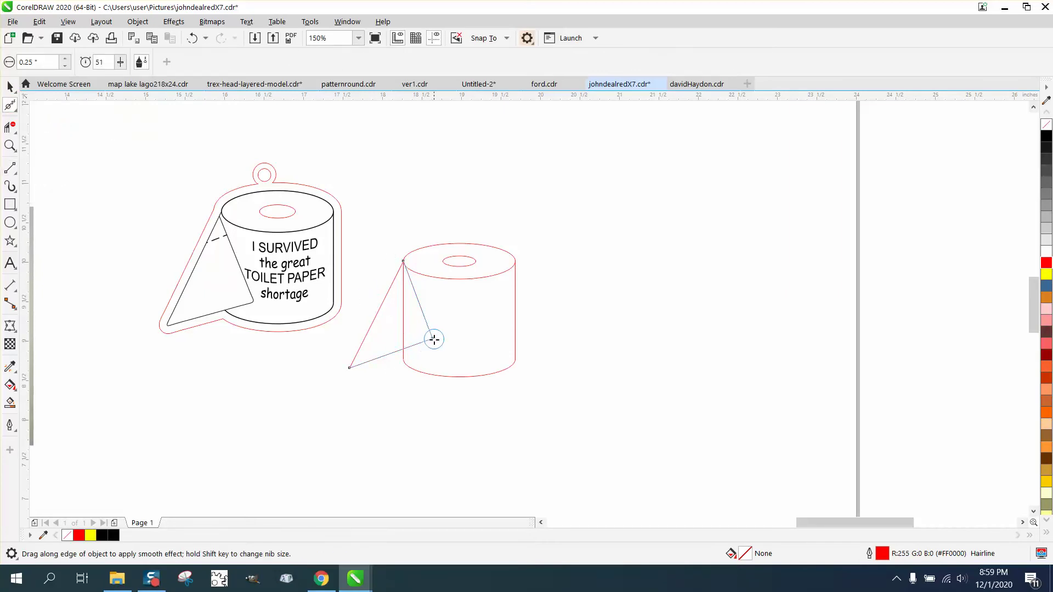
mouse_move(434, 340)
left_mouse_down()
mouse_move(348, 364)
mouse_move(386, 365)
mouse_move(434, 338)
mouse_move(414, 344)
left_mouse_up()
Step: Delete the roll edge hidden behind the flap
left_click(9, 127)
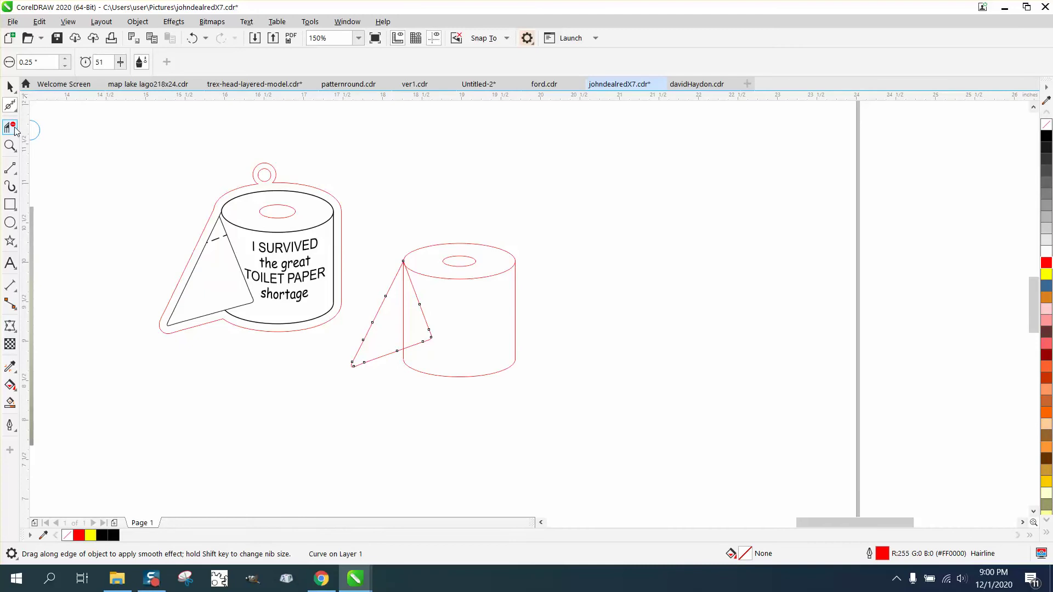
left_click(404, 305)
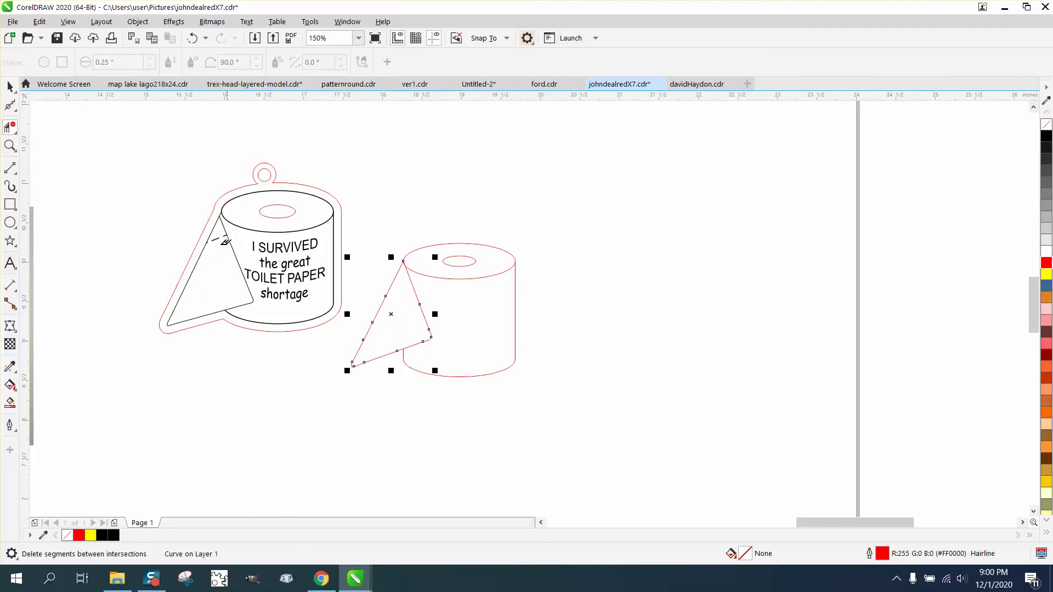
left_click(10, 87)
Step: Nudge the core ellipse 4 inches right, then select the roll's outlines and open Outline Pen
left_click(117, 143)
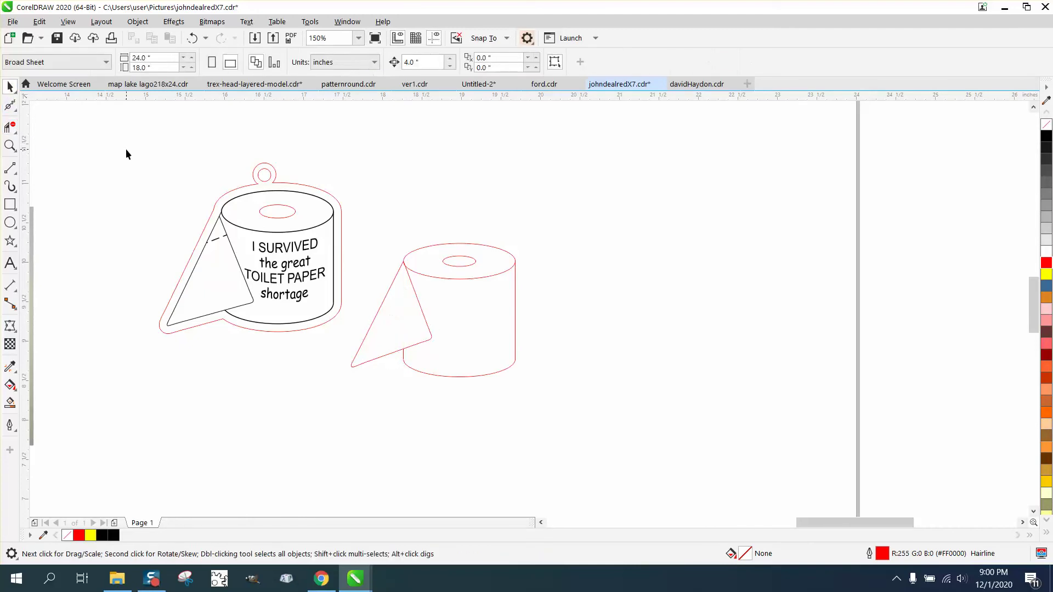
left_click(469, 264)
key("Right")
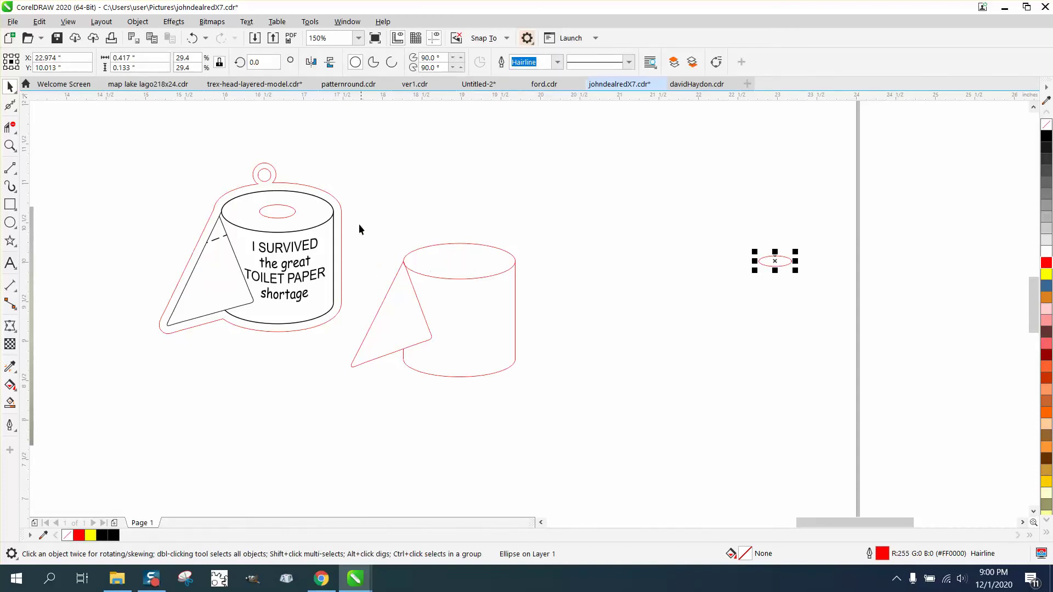
left_click_drag(346, 204, 541, 416)
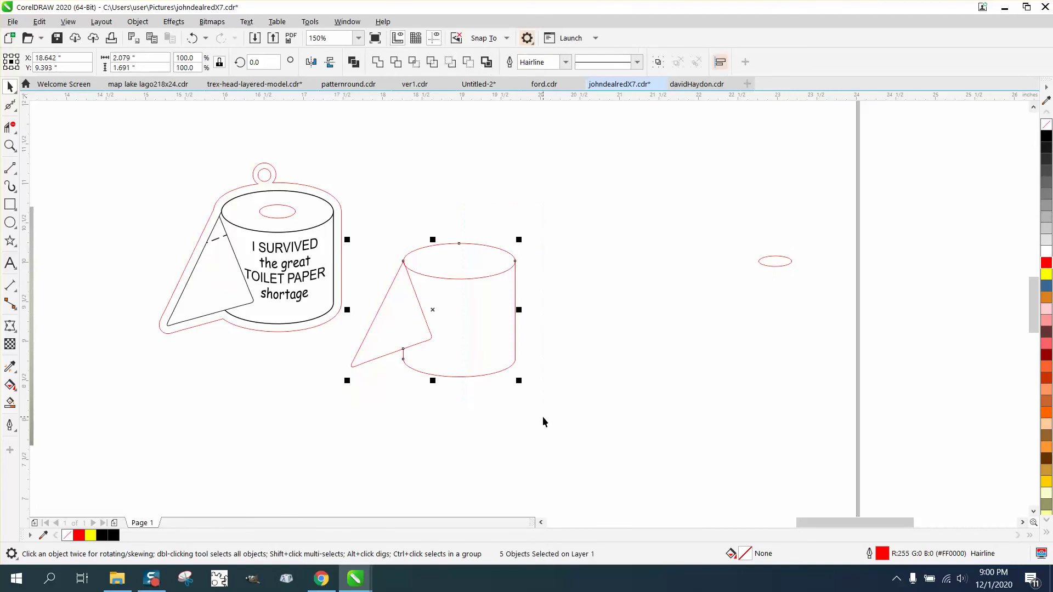
double_click(883, 555)
Step: Set the roll's outline to 2.0 pt black, scaling with the object
left_click(444, 241)
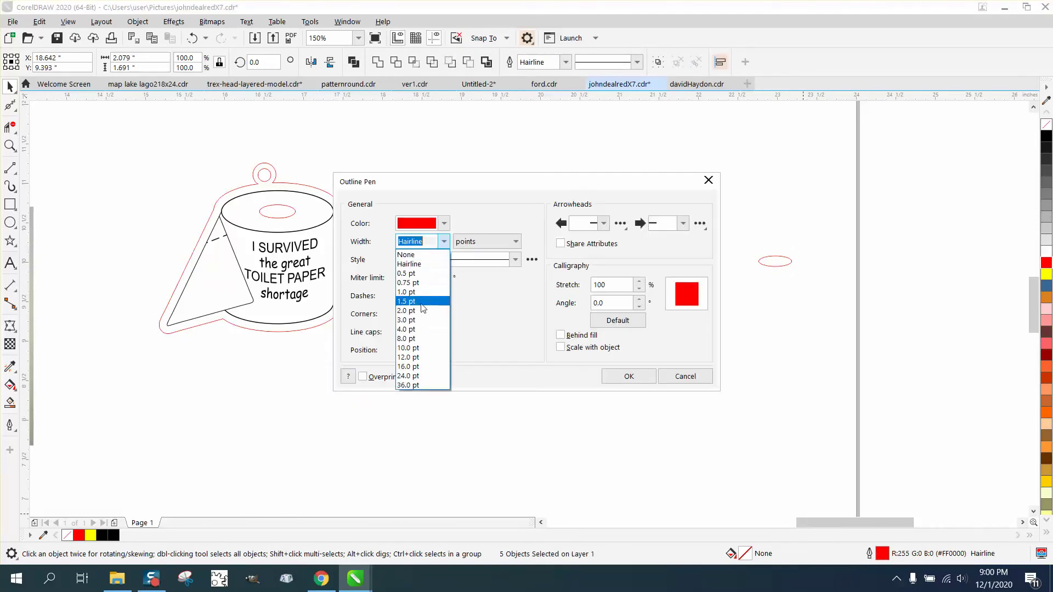
left_click(422, 311)
left_click(570, 351)
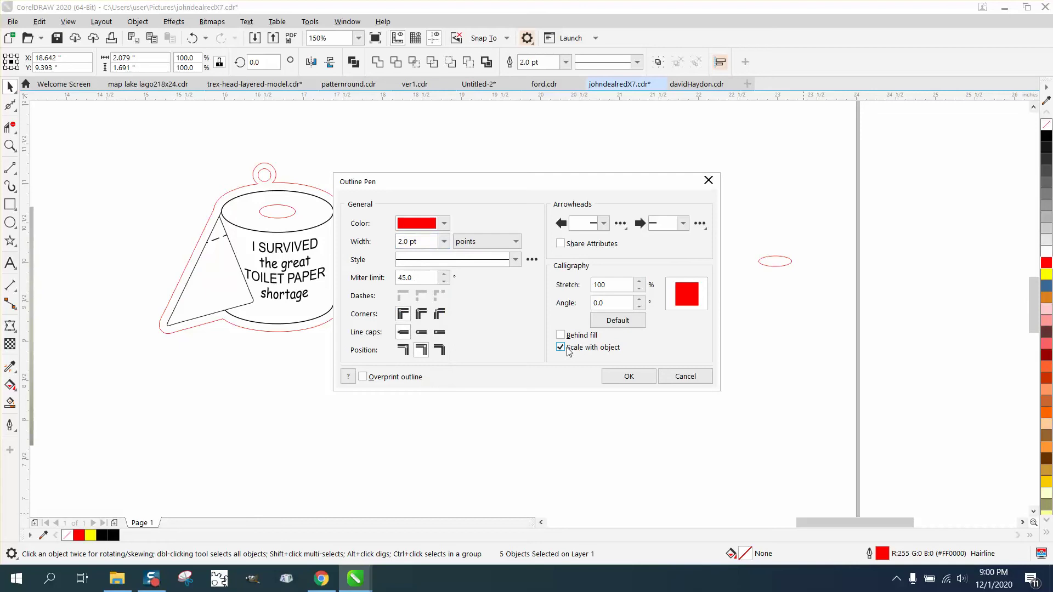
left_click(444, 224)
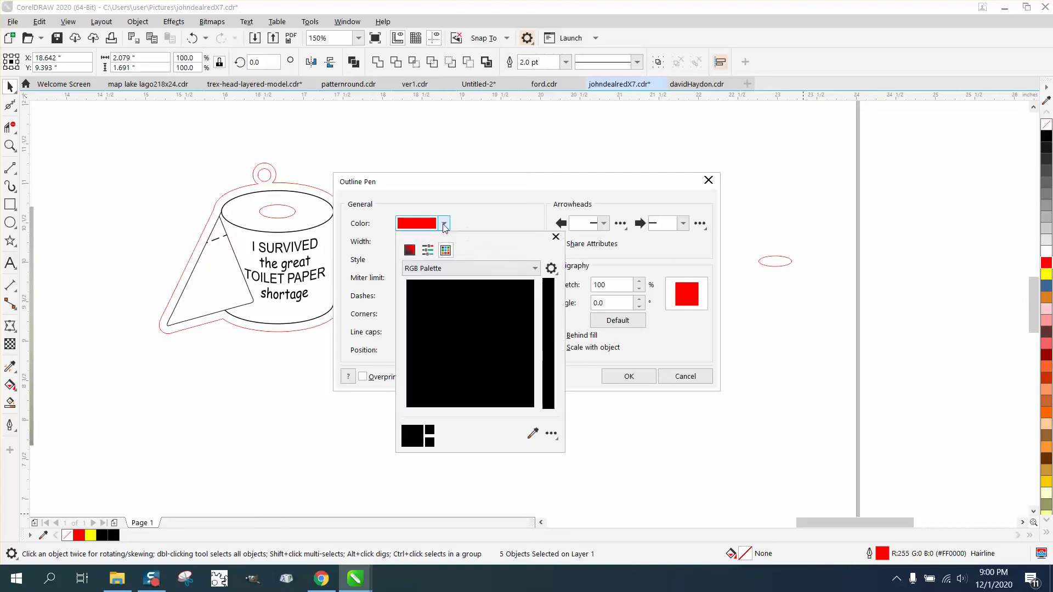
left_click(419, 287)
left_click(627, 376)
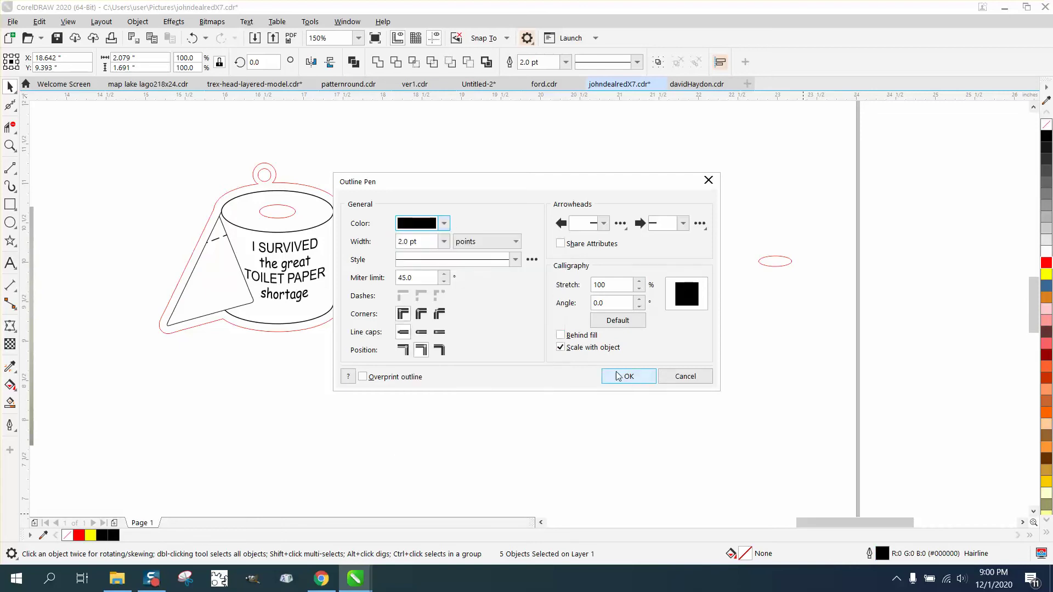
left_click(625, 377)
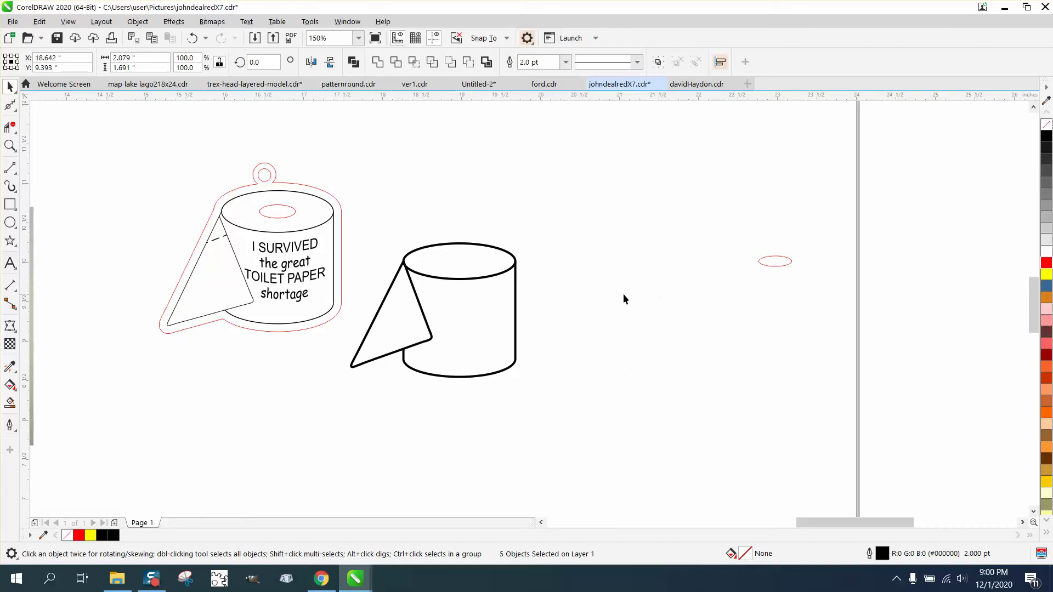
Step: Try the small red ellipse on the roll copy's top, then undo it back aside
left_click(773, 266)
key("ctrl+z")
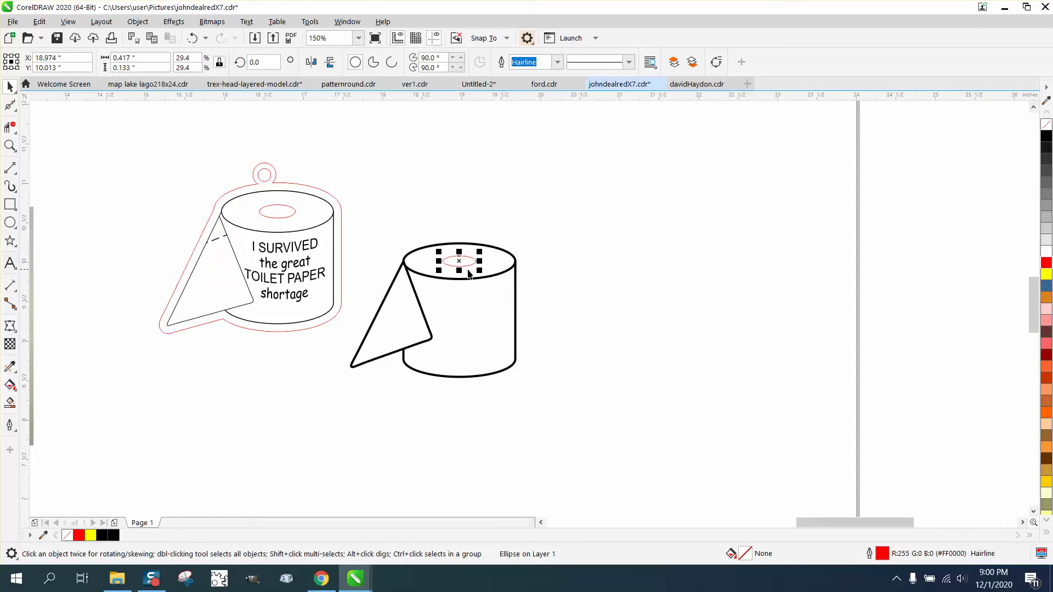
key("ctrl+shift+z")
left_click(336, 222)
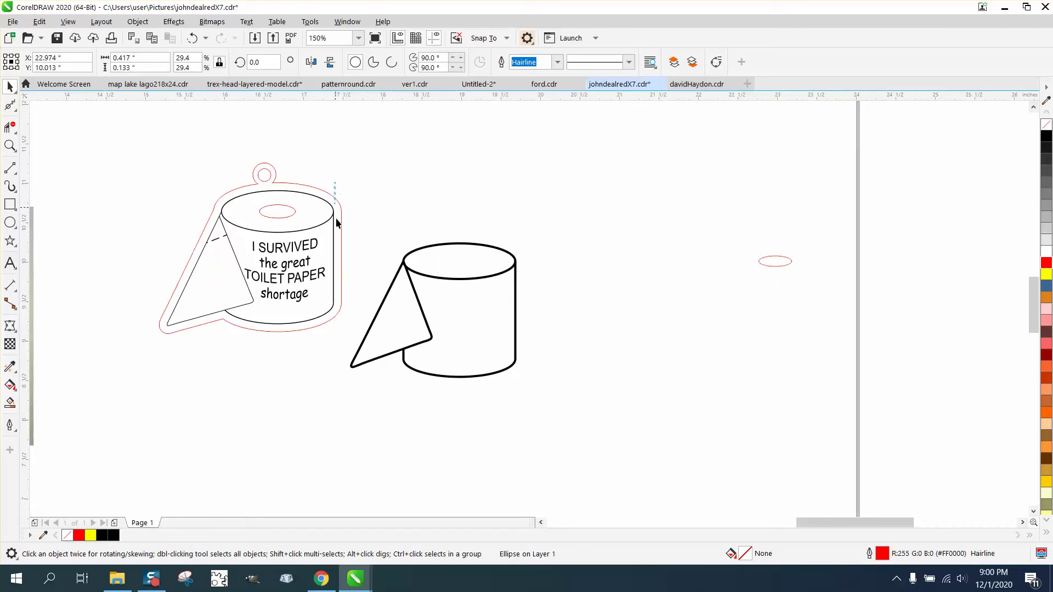
Step: Select the roll copy's parts and change their outline width to 1.0 pt
left_click_drag(509, 418, 522, 423)
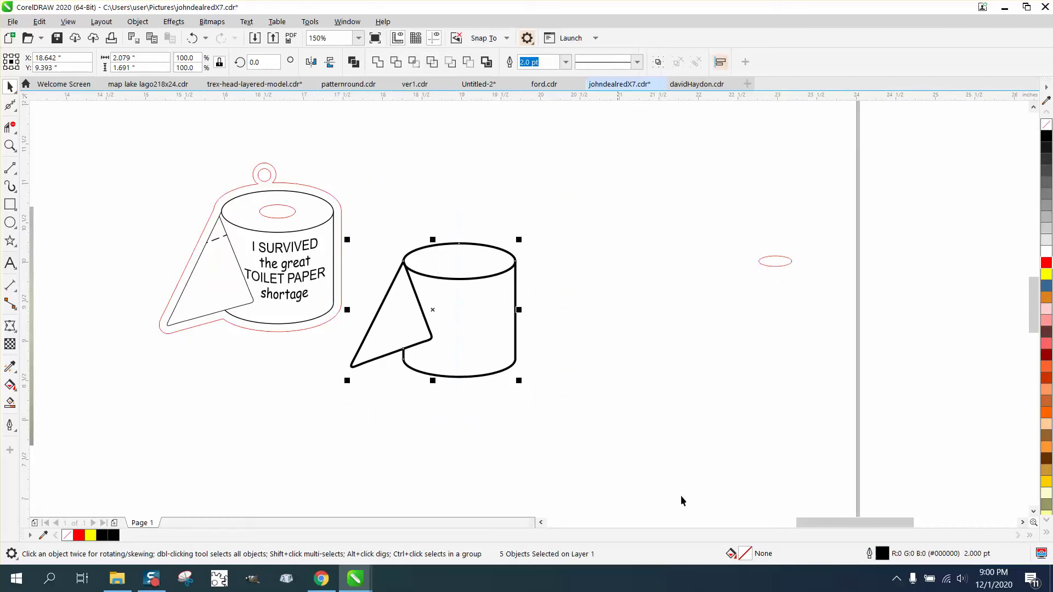
double_click(894, 555)
left_click(444, 241)
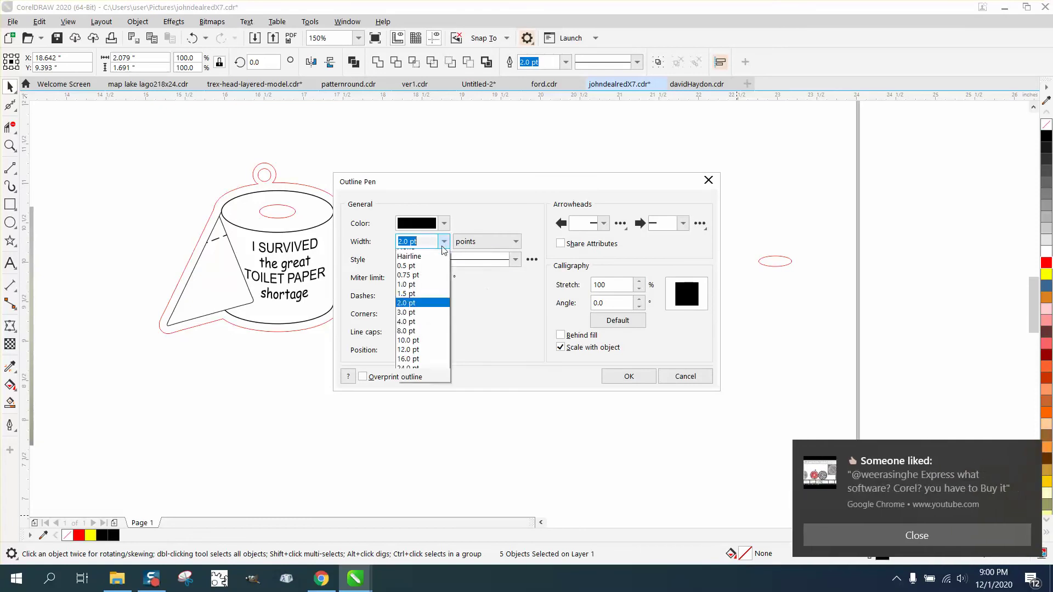
left_click(416, 284)
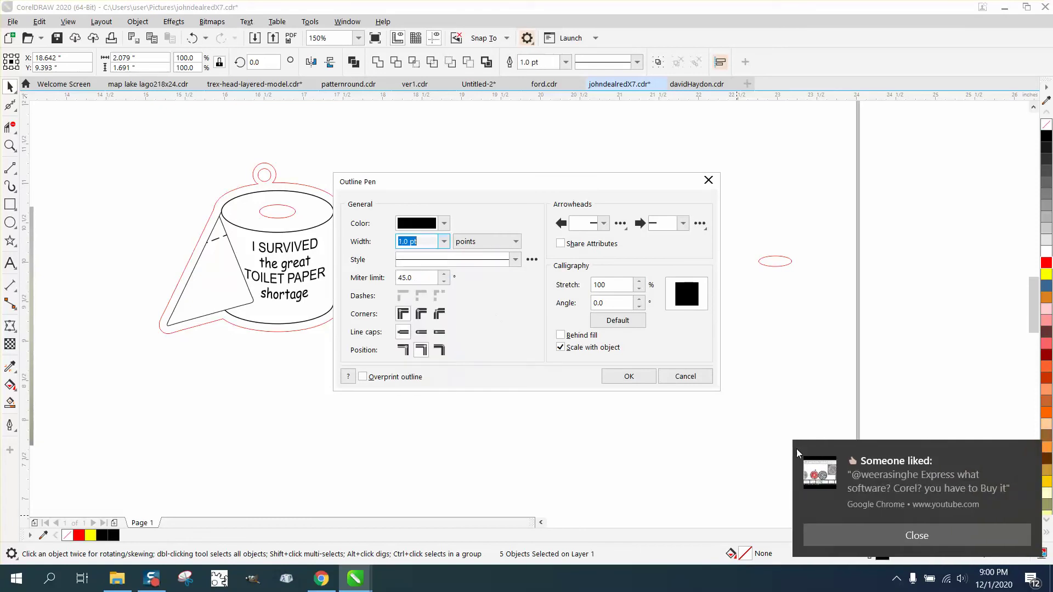
left_click(899, 530)
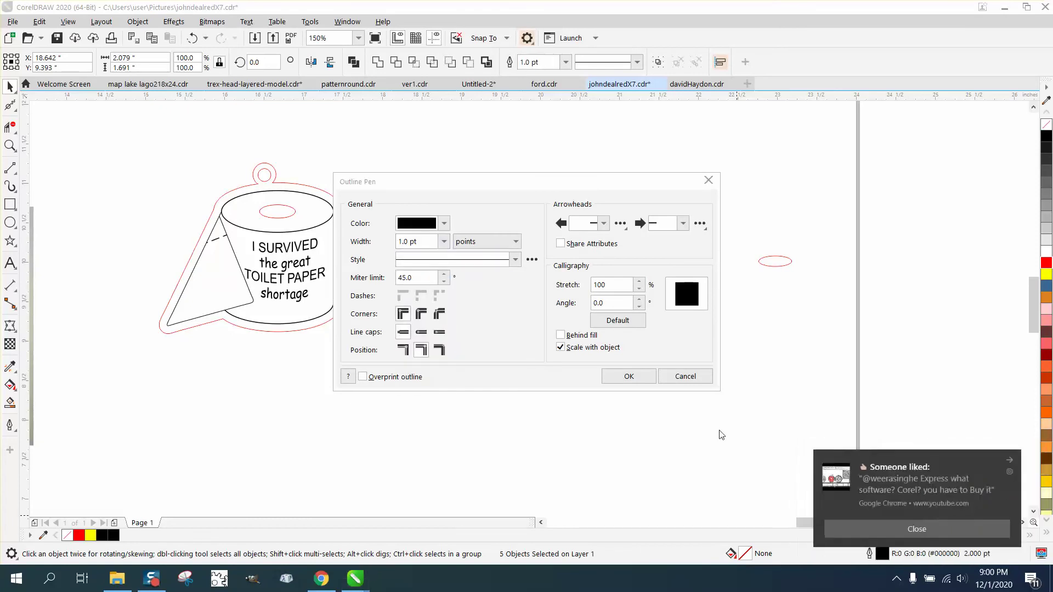
left_click(629, 377)
Step: Move the small red ellipse onto the right roll's top, zoom in, and pick Virtual Segment Delete
left_click(769, 266)
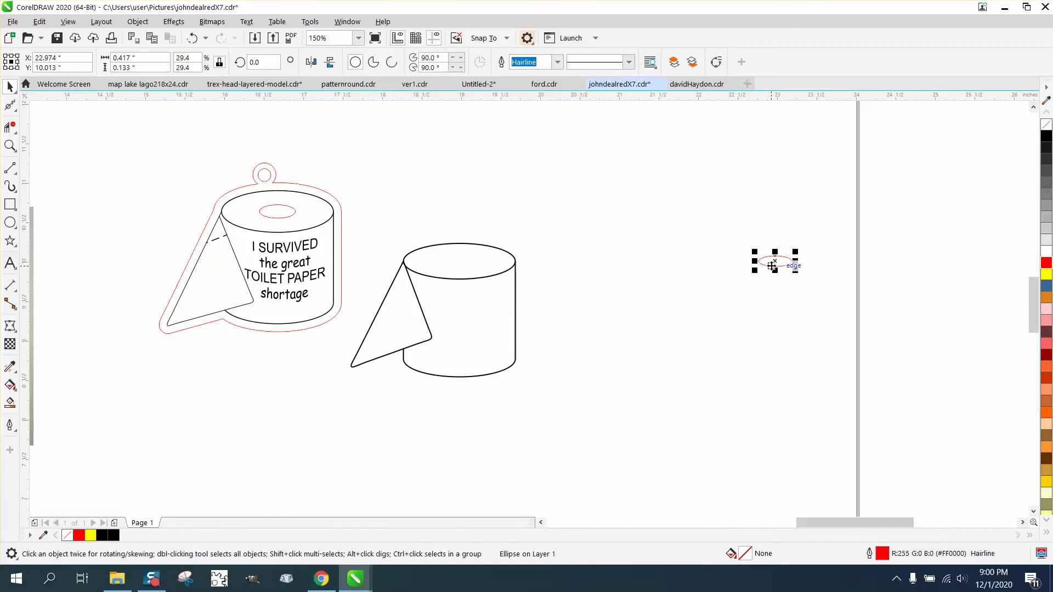
key("ctrl+z")
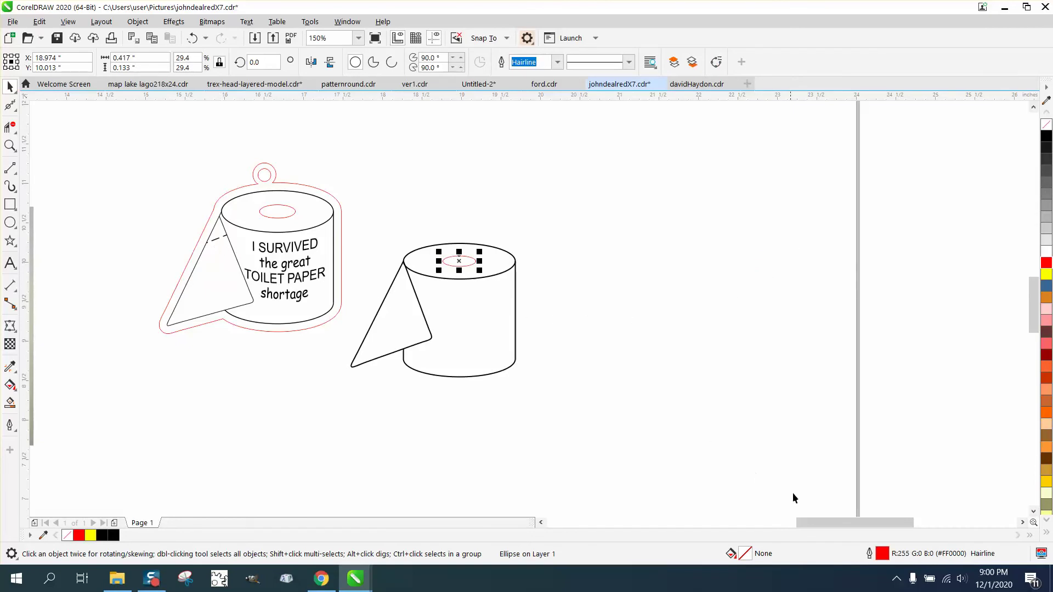
left_click(10, 168)
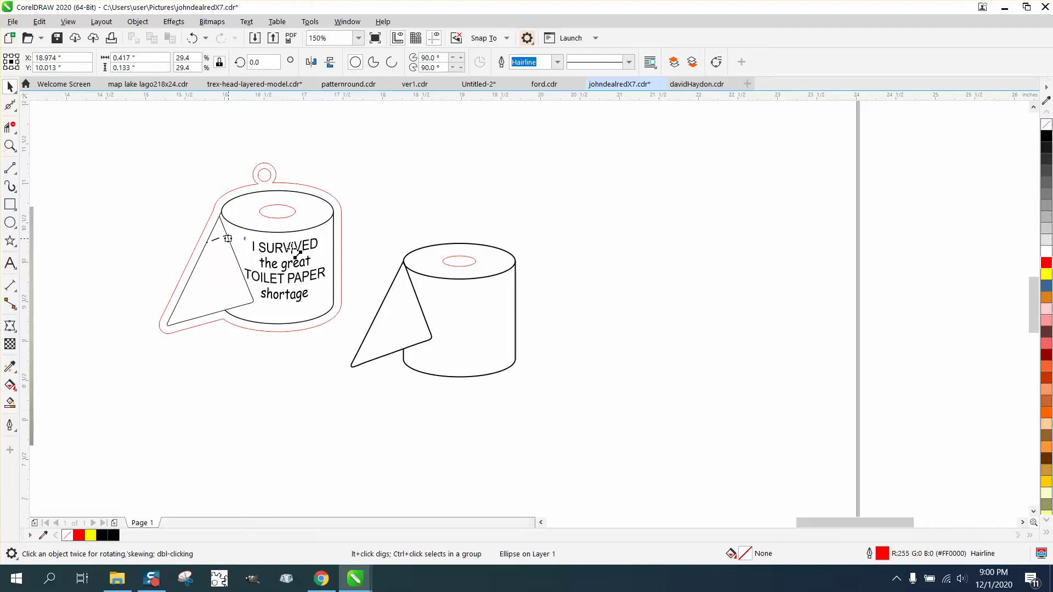
left_click(10, 146)
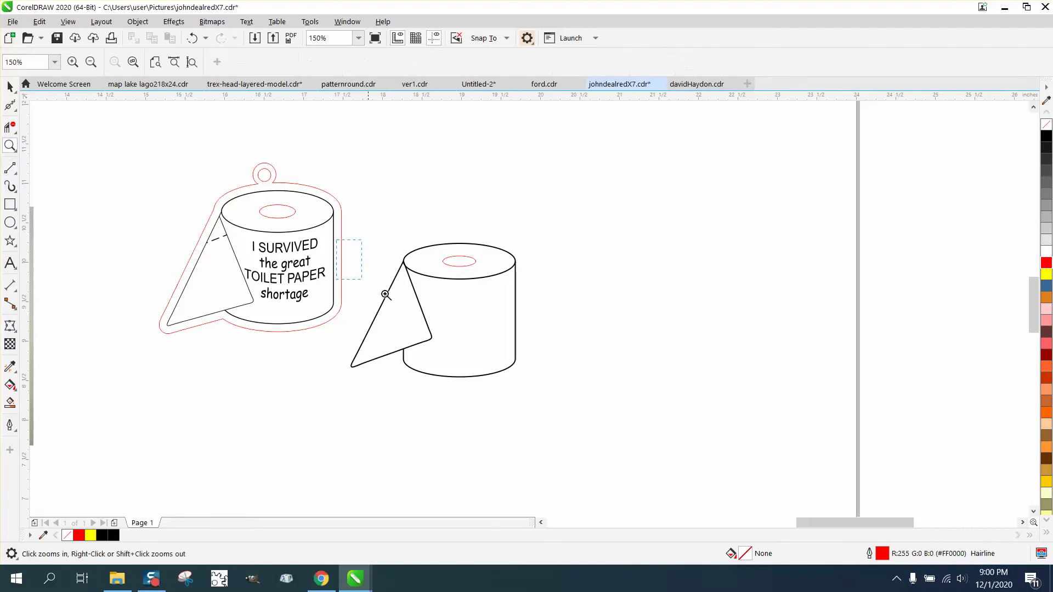
scroll(386, 294, "up", 3)
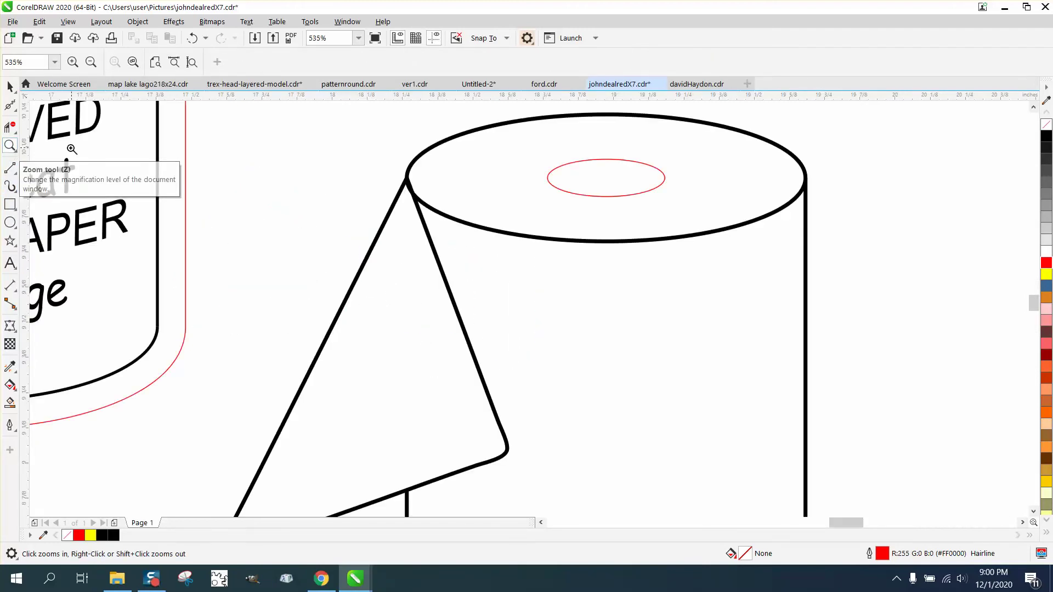
left_click(11, 127)
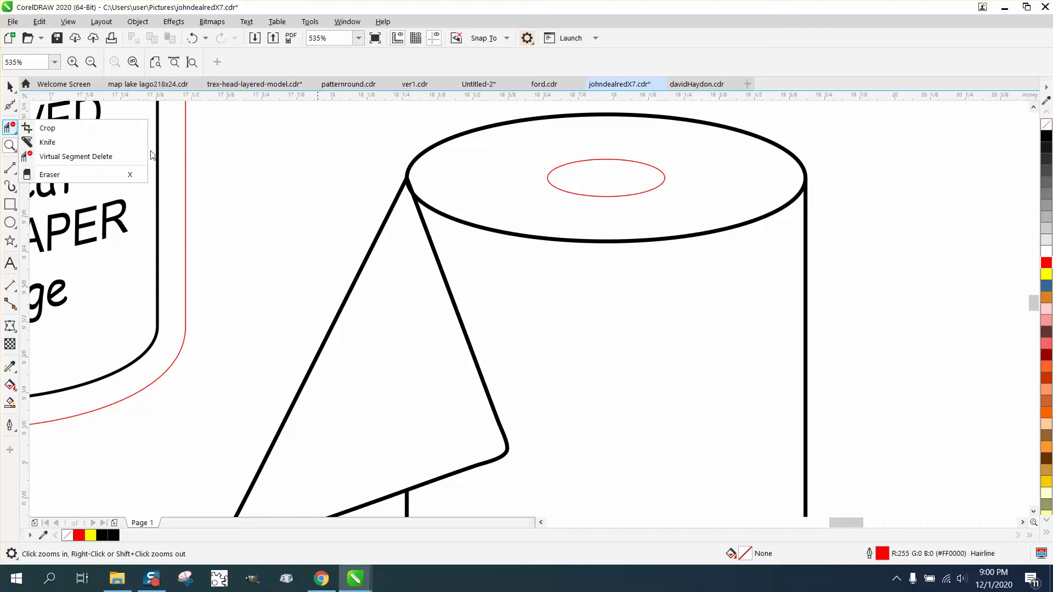
left_click(76, 157)
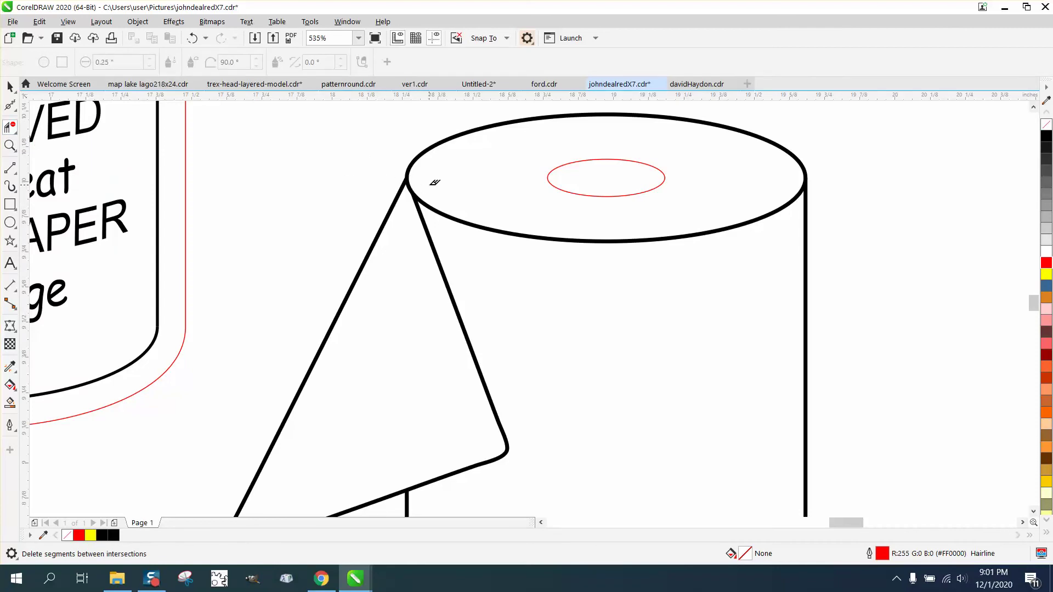
Step: Draw a two-point line across the top of the paper flap
left_click(12, 170)
left_click(64, 190)
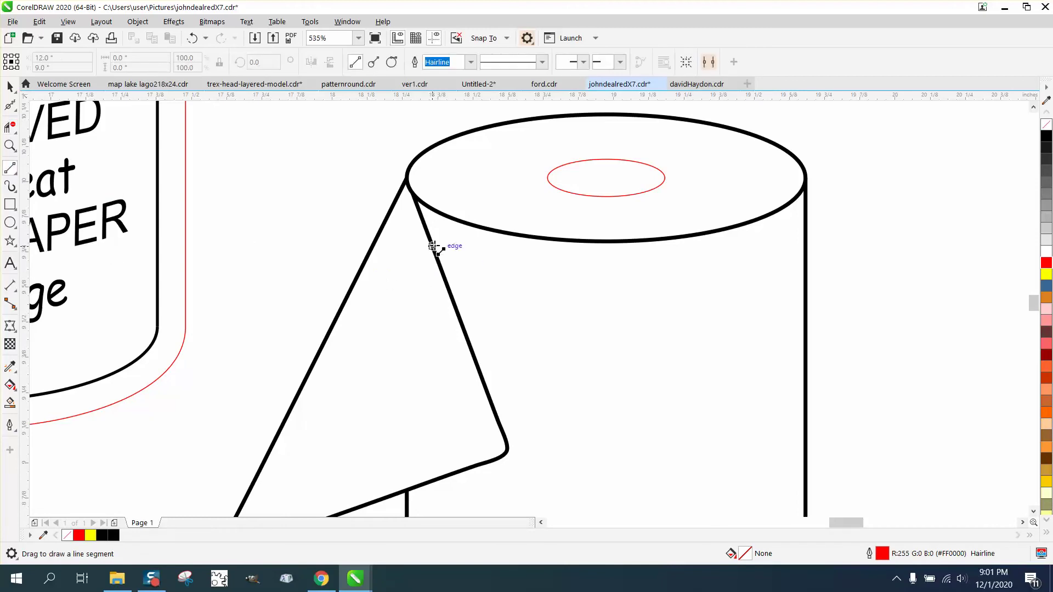
left_click_drag(431, 246, 352, 285)
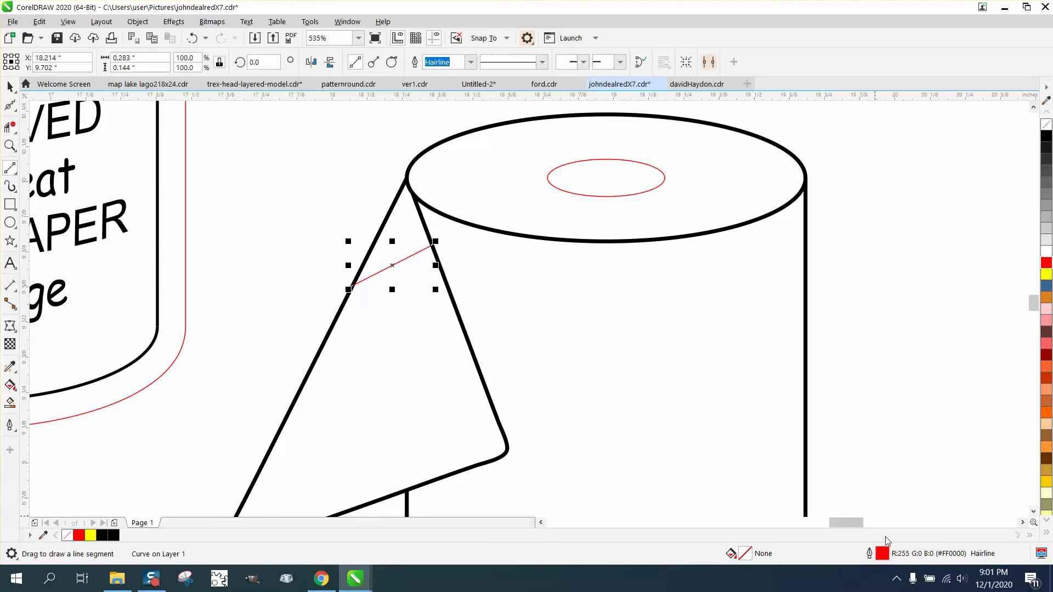
Step: Give the line a dashed black 1.0 pt outline that scales with the object
double_click(883, 554)
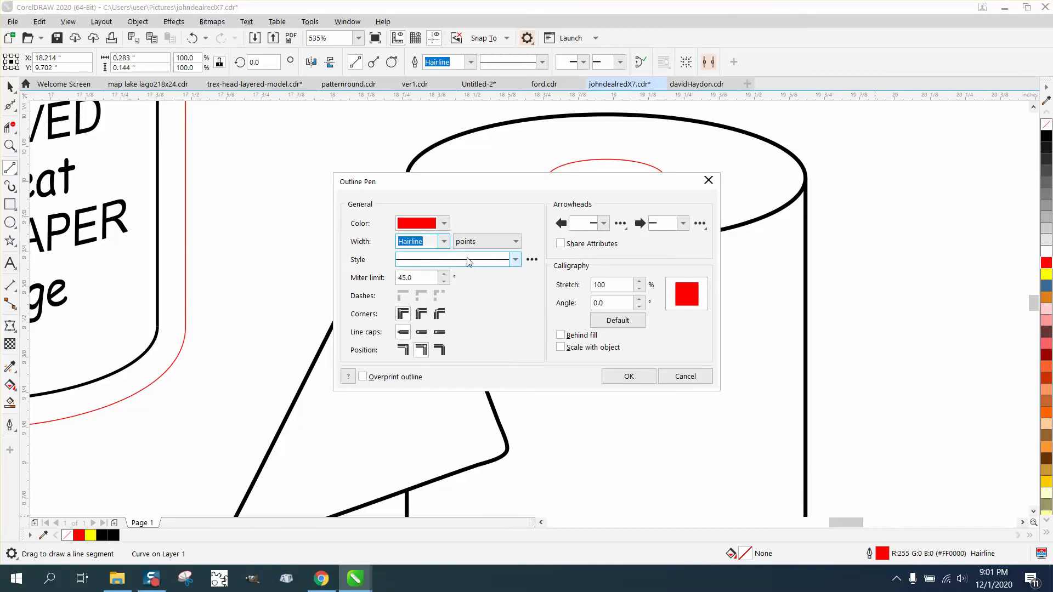
left_click(514, 259)
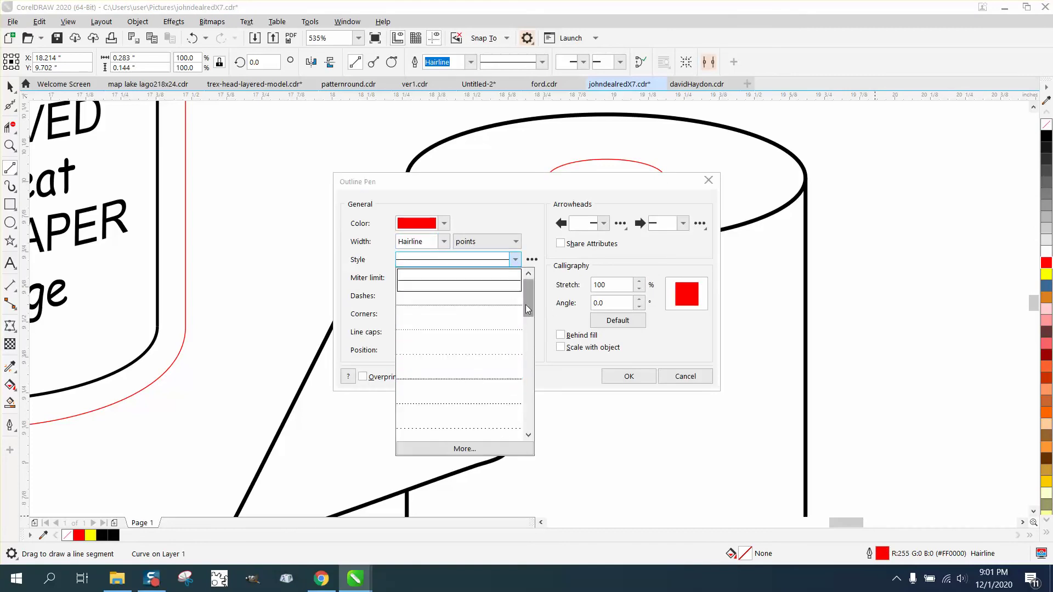
left_click_drag(528, 314, 529, 333)
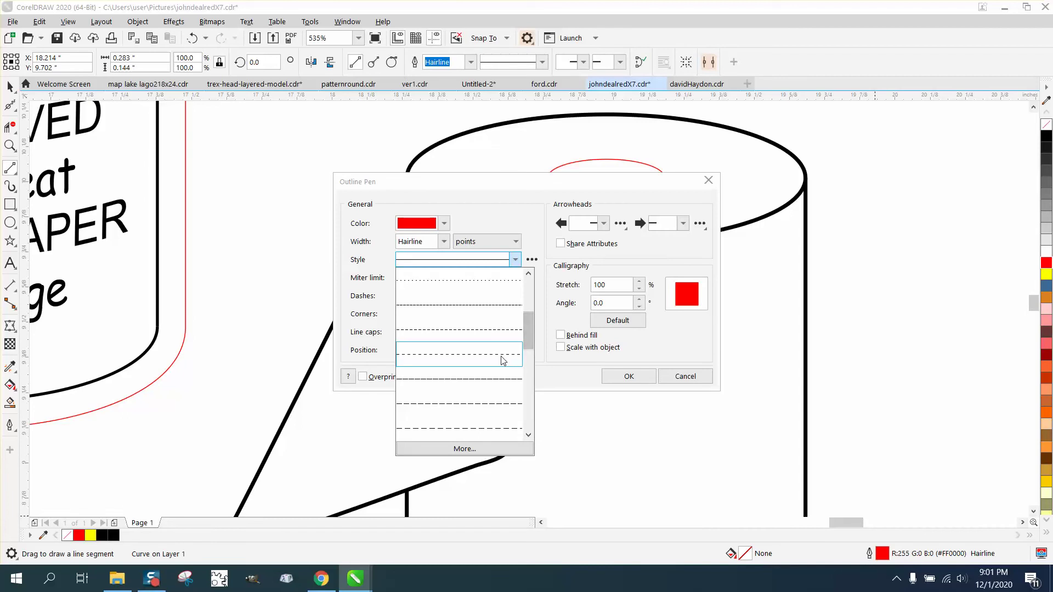
left_click(500, 360)
left_click(443, 223)
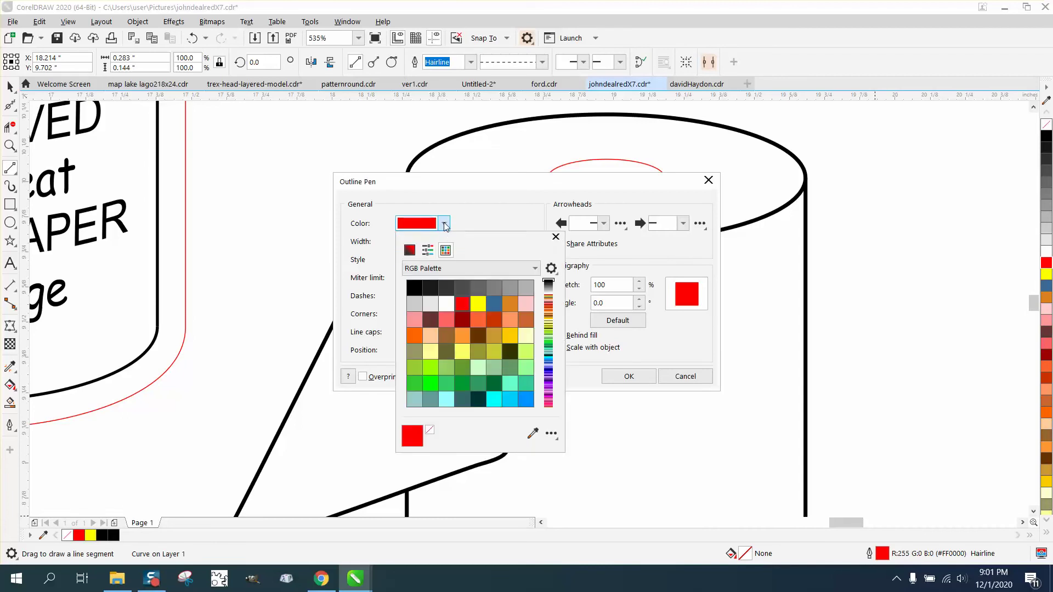
left_click(428, 290)
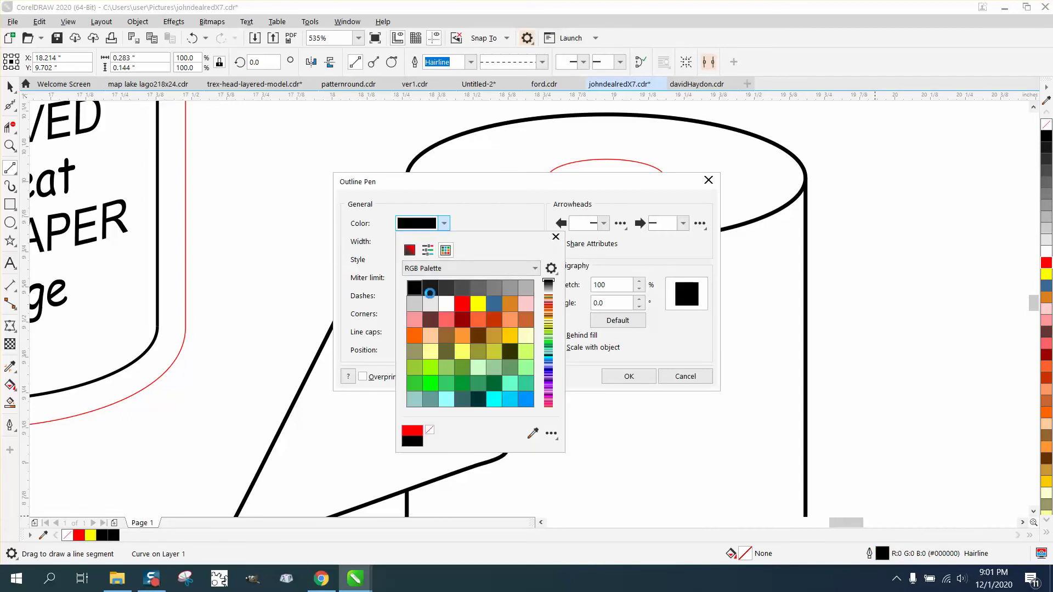
left_click(555, 237)
left_click(443, 241)
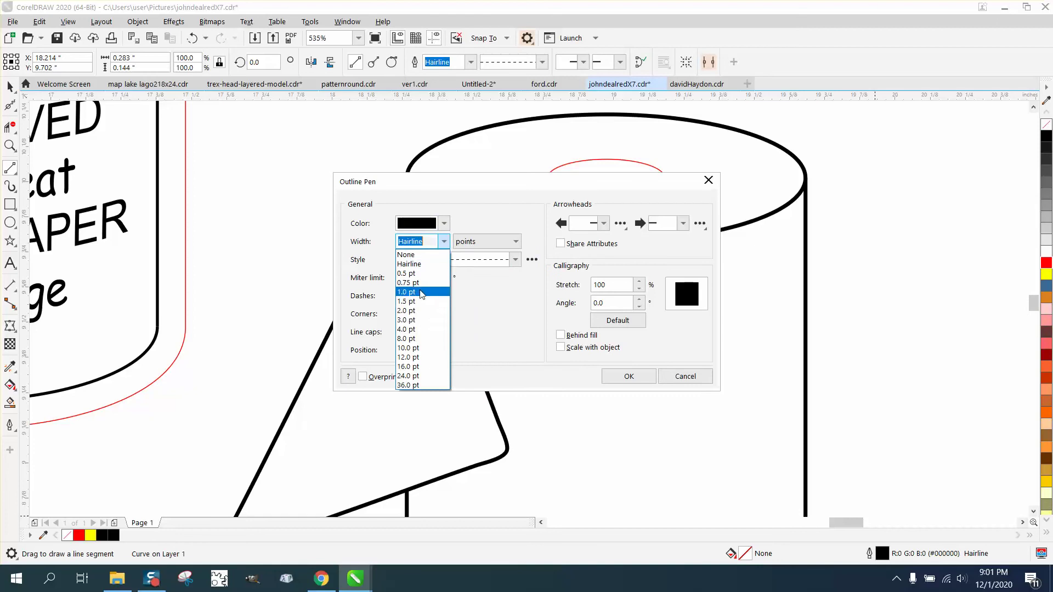
left_click(412, 292)
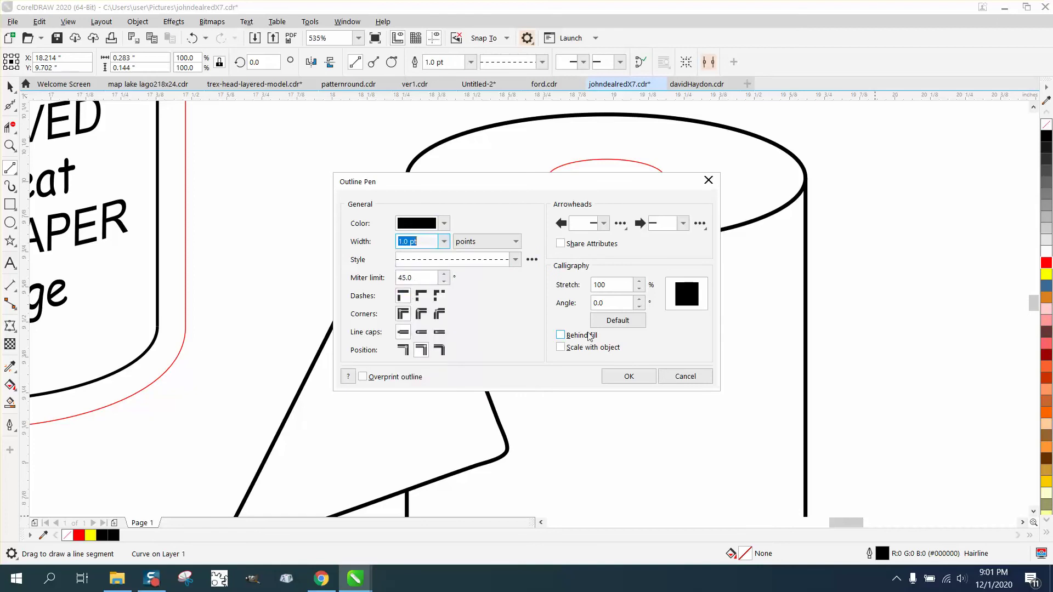
left_click(561, 335)
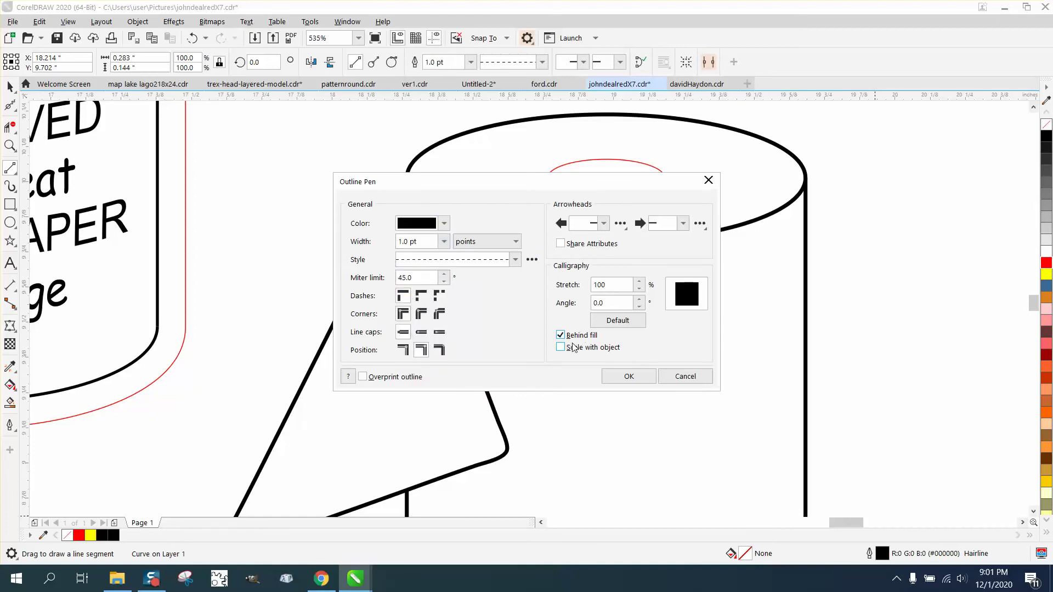
left_click(620, 369)
scroll(313, 220, "down", 3)
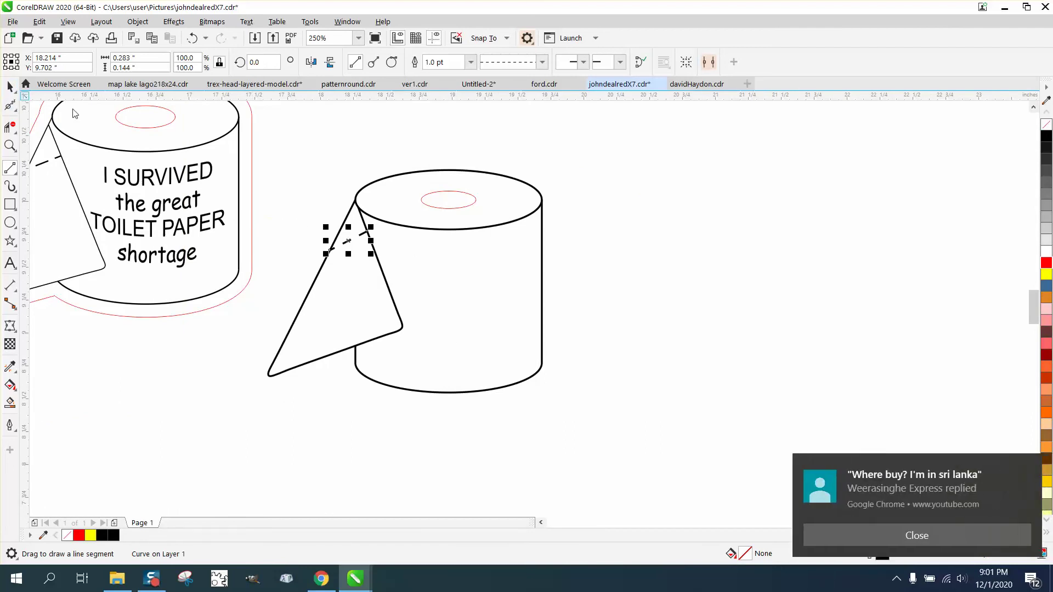
Step: Marquee-select every part of the plain roll and generate one Boundary outline curve
key("space")
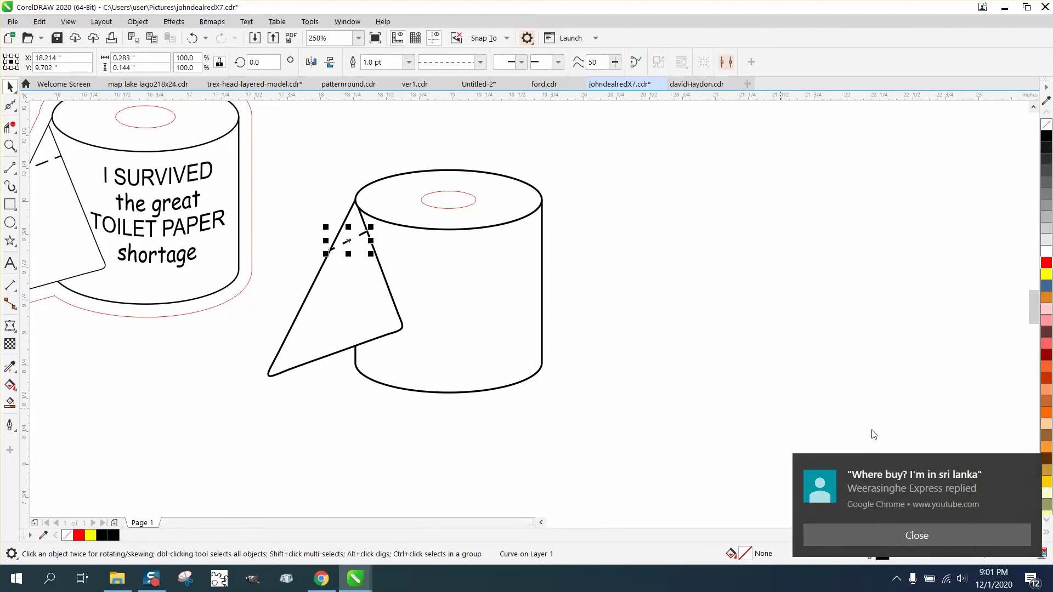
left_click(921, 528)
left_click_drag(267, 119, 266, 163)
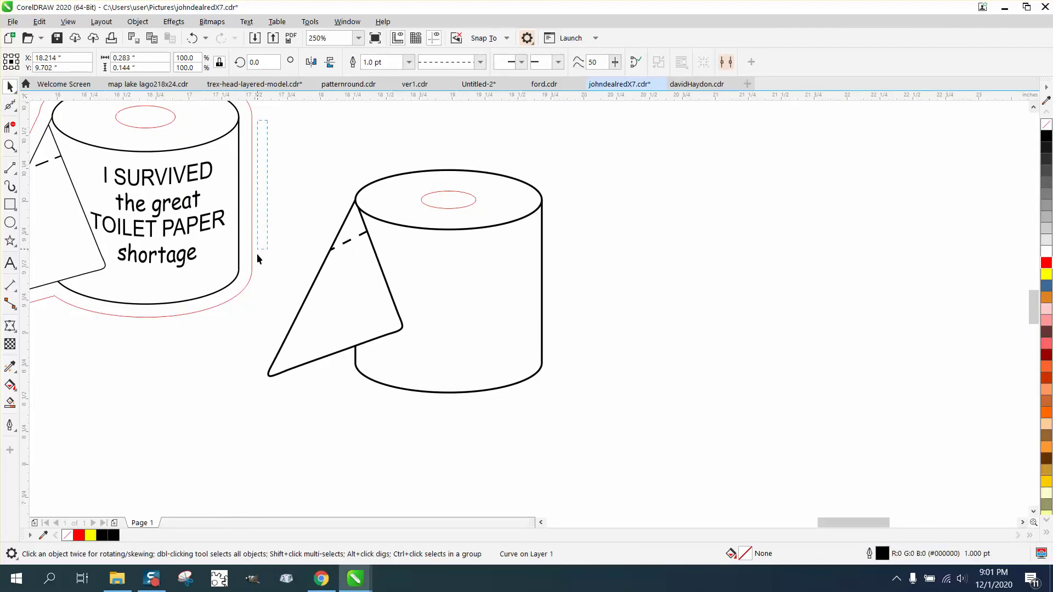
left_click_drag(257, 254, 307, 406)
left_click_drag(567, 417, 602, 422)
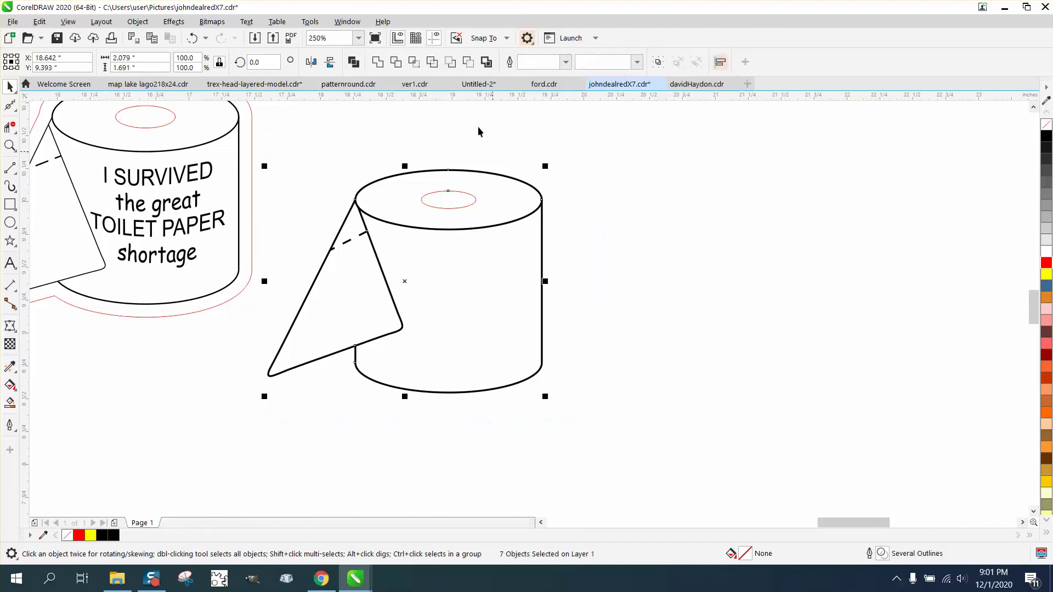
left_click(486, 62)
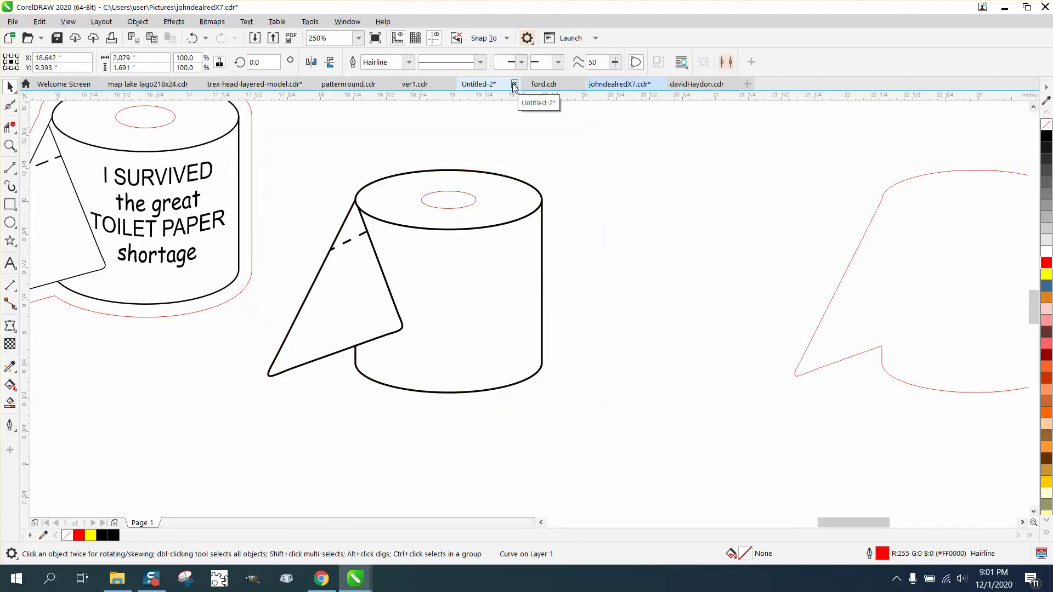
scroll(612, 114, "down", 2)
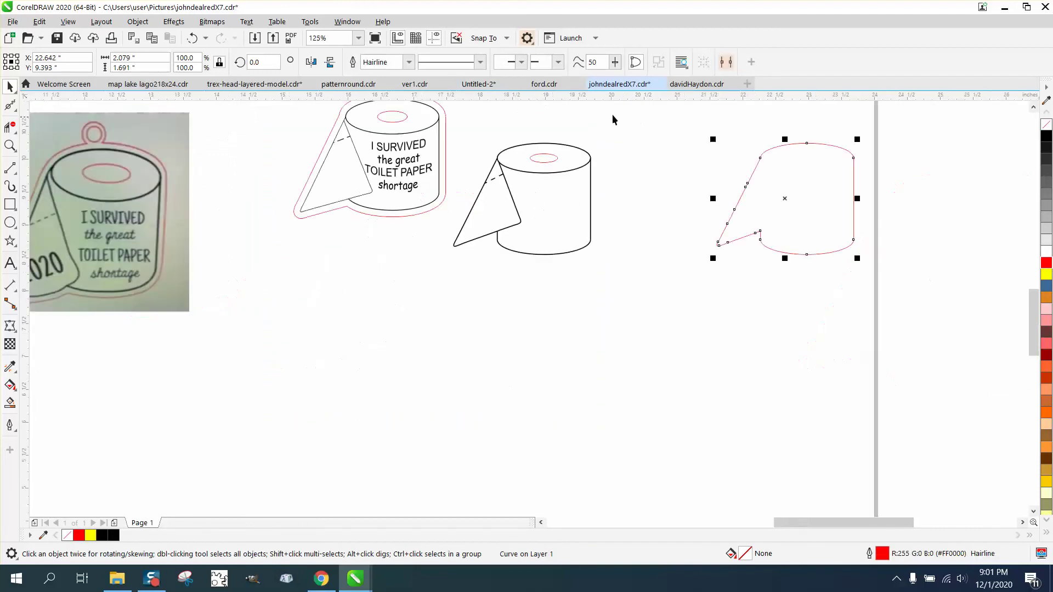
Step: Add an outside contour offset 0.1 inch around the traced outline
left_click(138, 21)
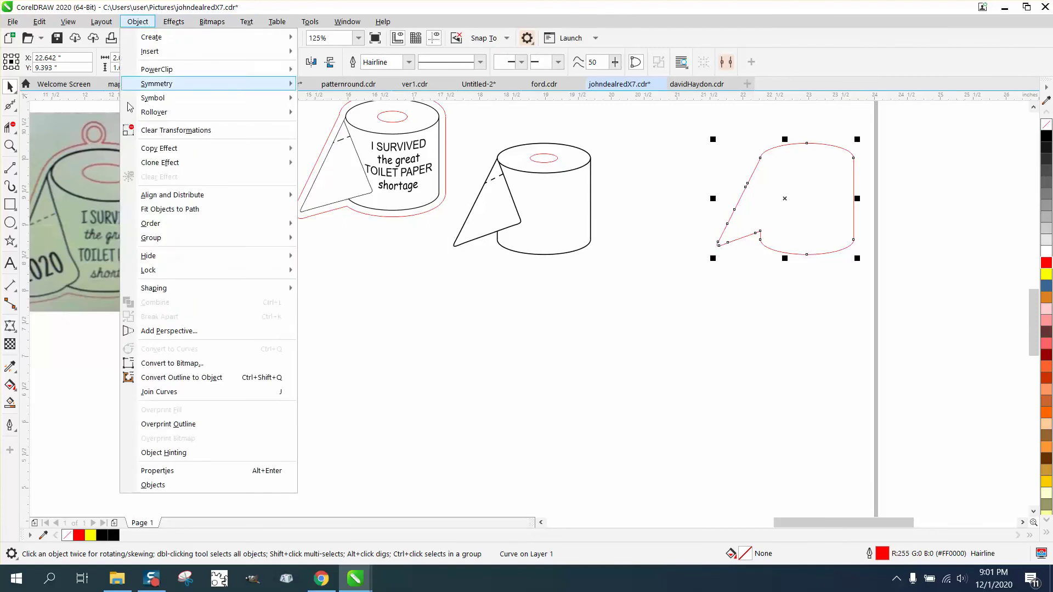
left_click(173, 22)
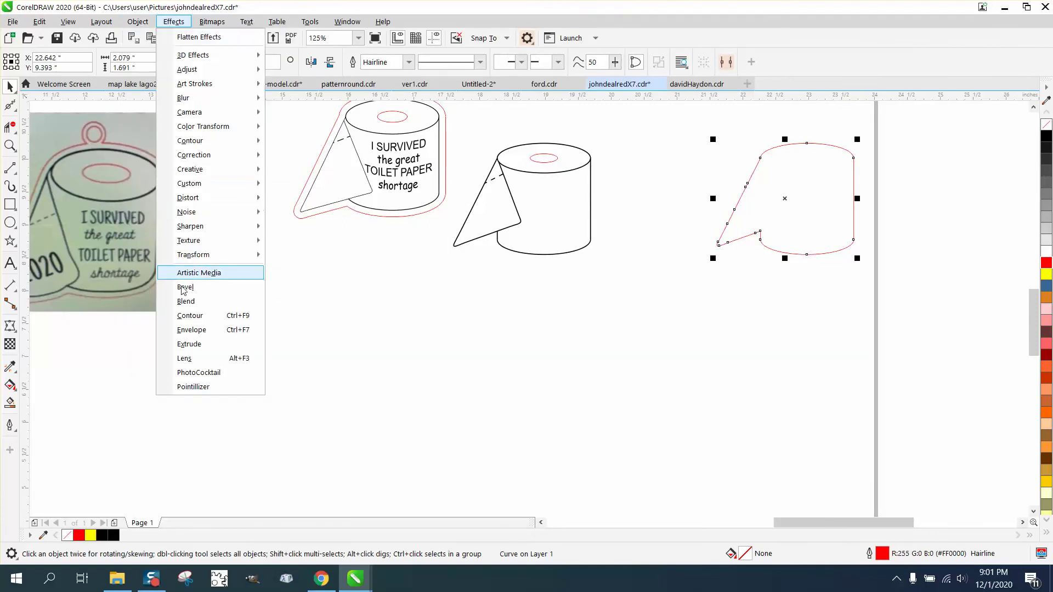
left_click(189, 316)
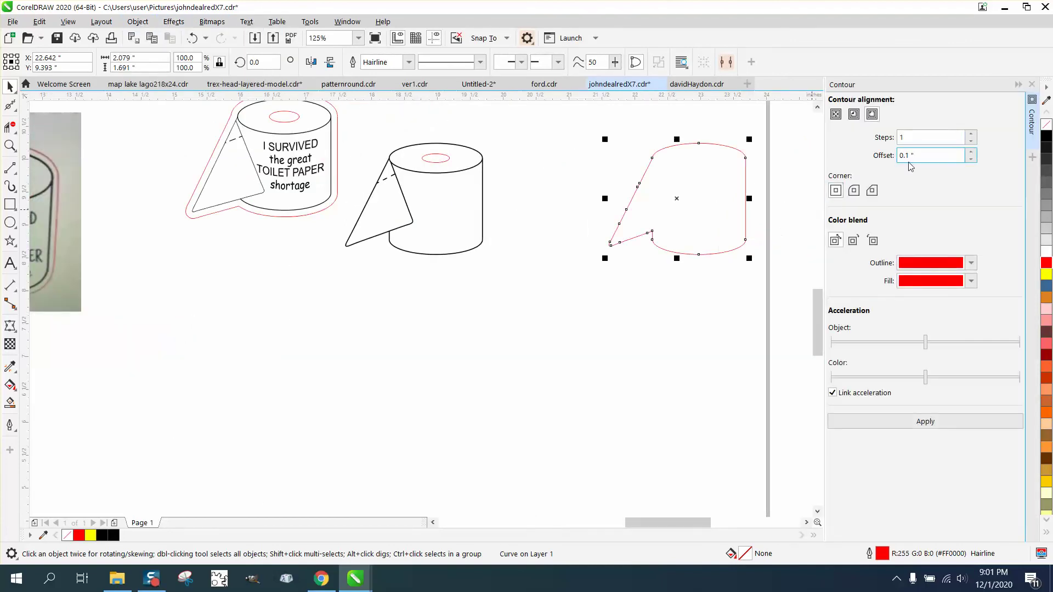
left_click(929, 425)
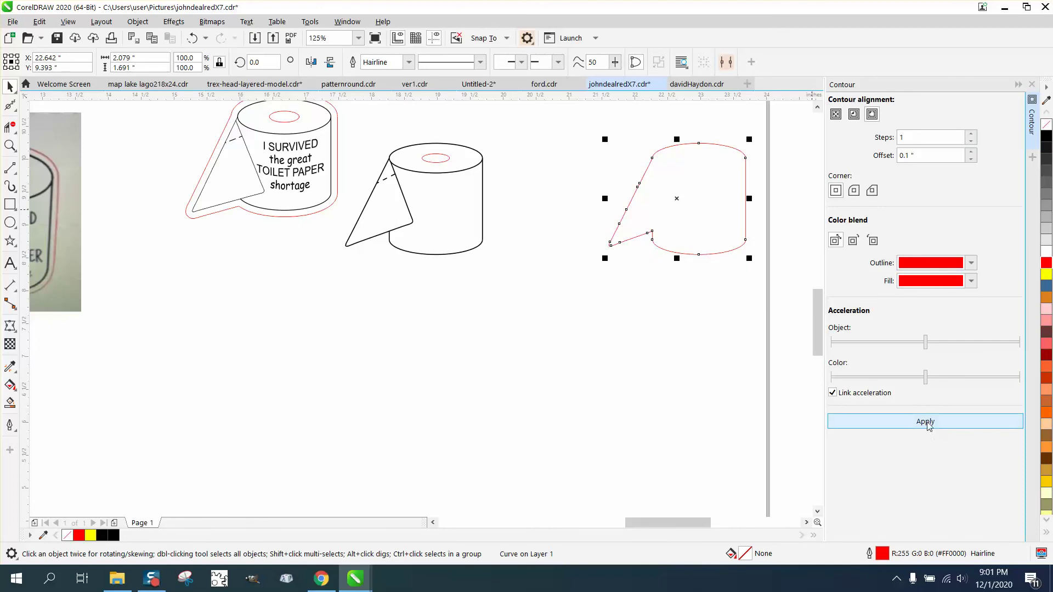
Step: Break the contour apart and nudge it 4 inches left around the plain roll
left_click(137, 21)
left_click(176, 318)
left_click(566, 266)
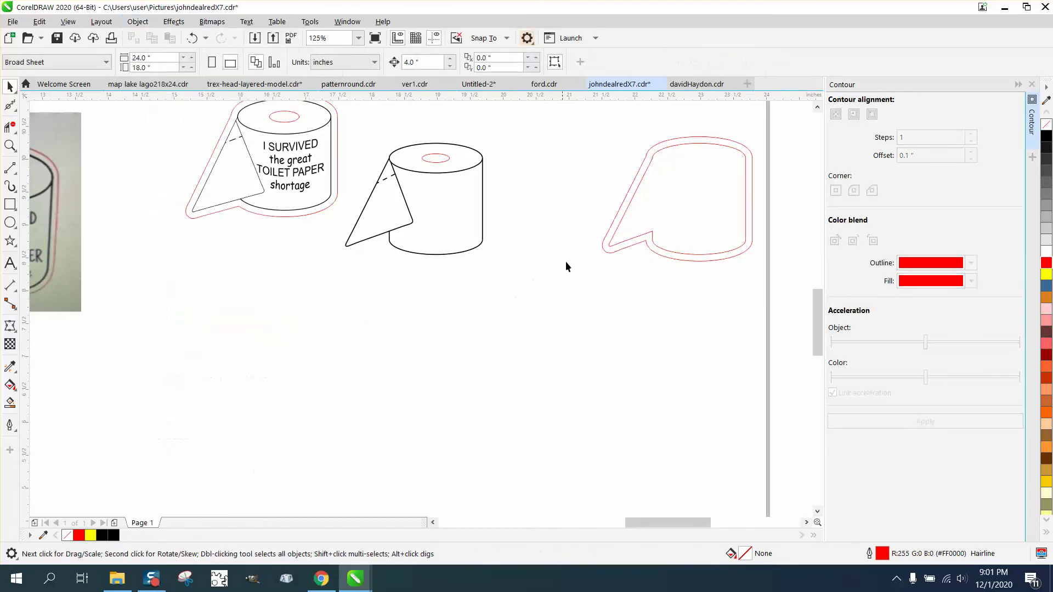
left_click(607, 256)
key("Left")
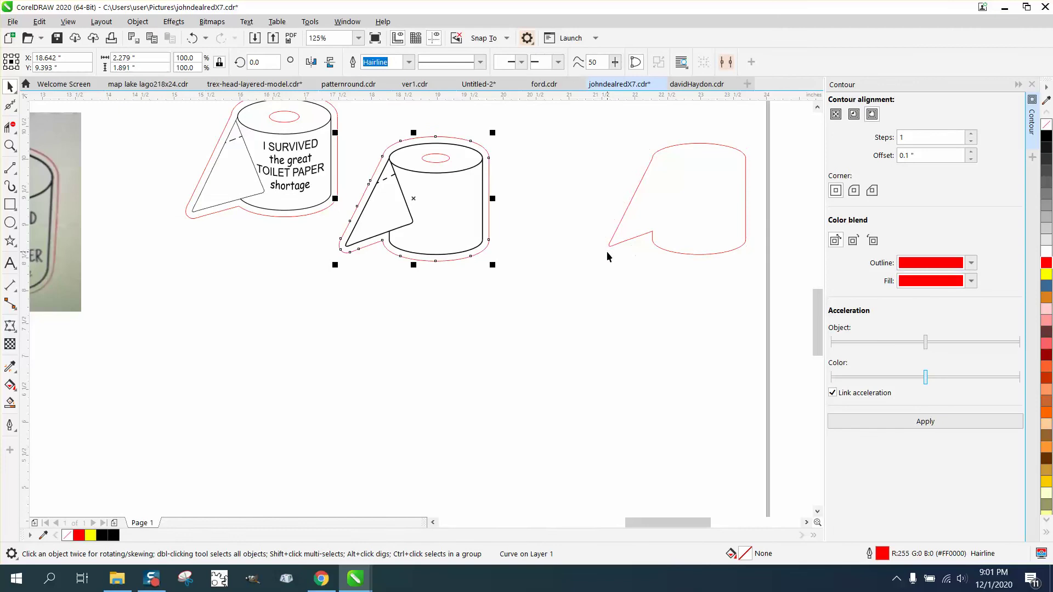
Step: Delete the leftover traced outline and select the slogan on the left roll
left_click(640, 186)
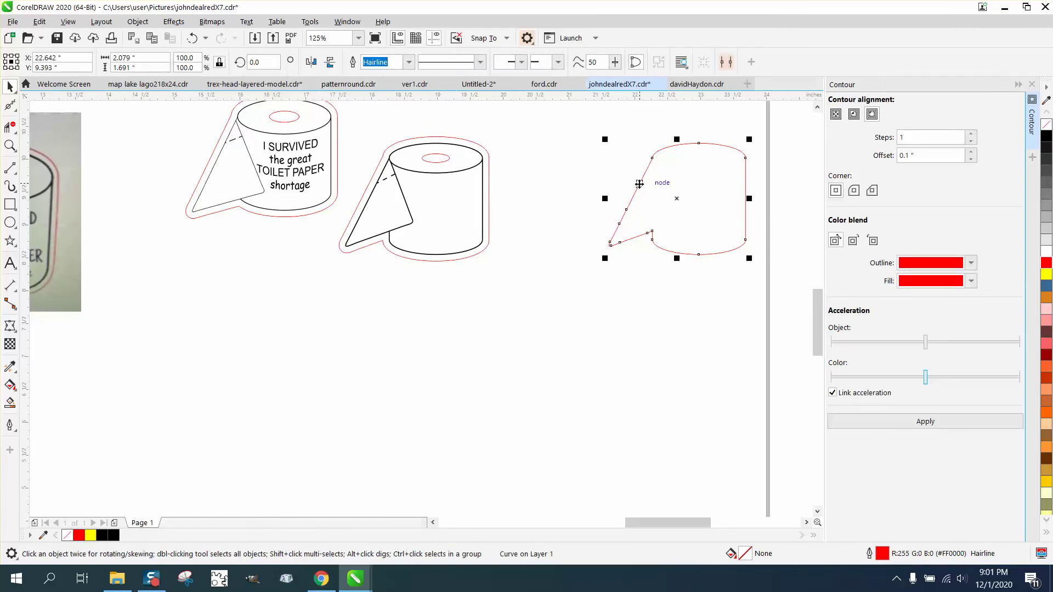
key("Delete")
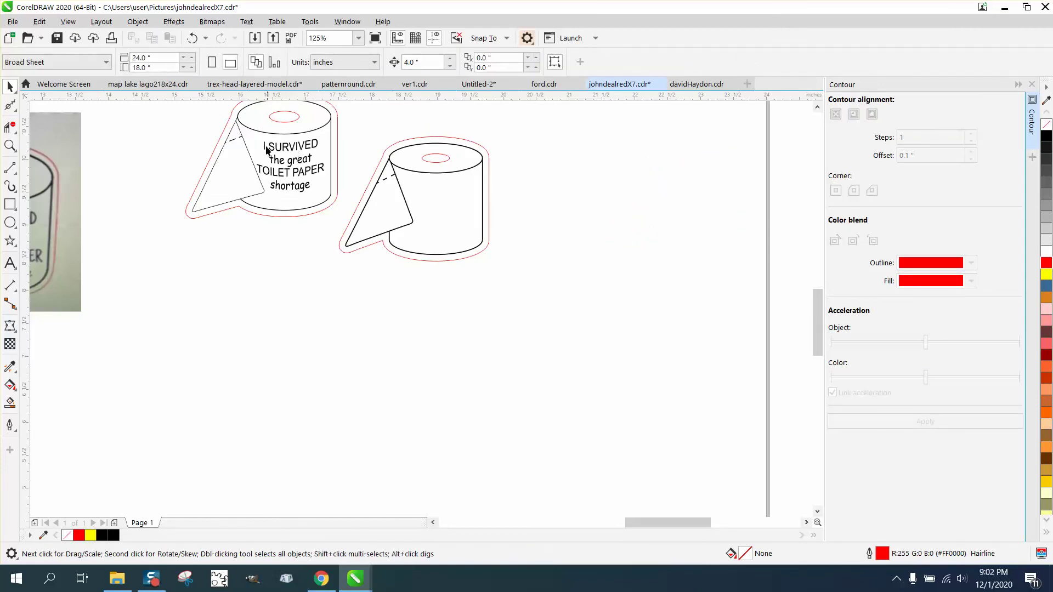
left_click(295, 173)
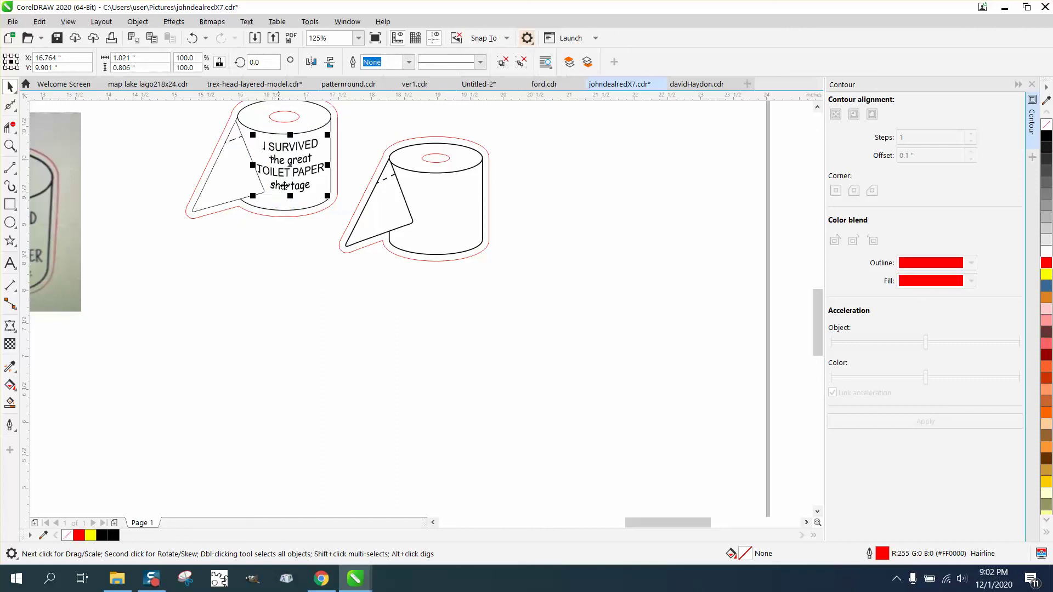
Step: Move the slogan group onto the plain middle roll and apply an envelope to it
left_click_drag(295, 173, 448, 217)
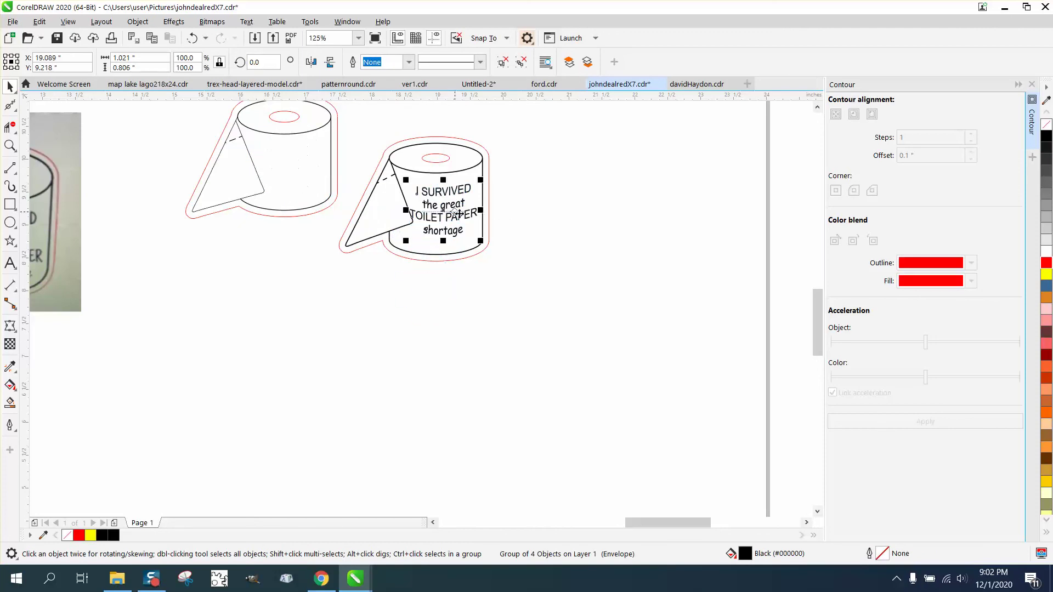
left_click(14, 329)
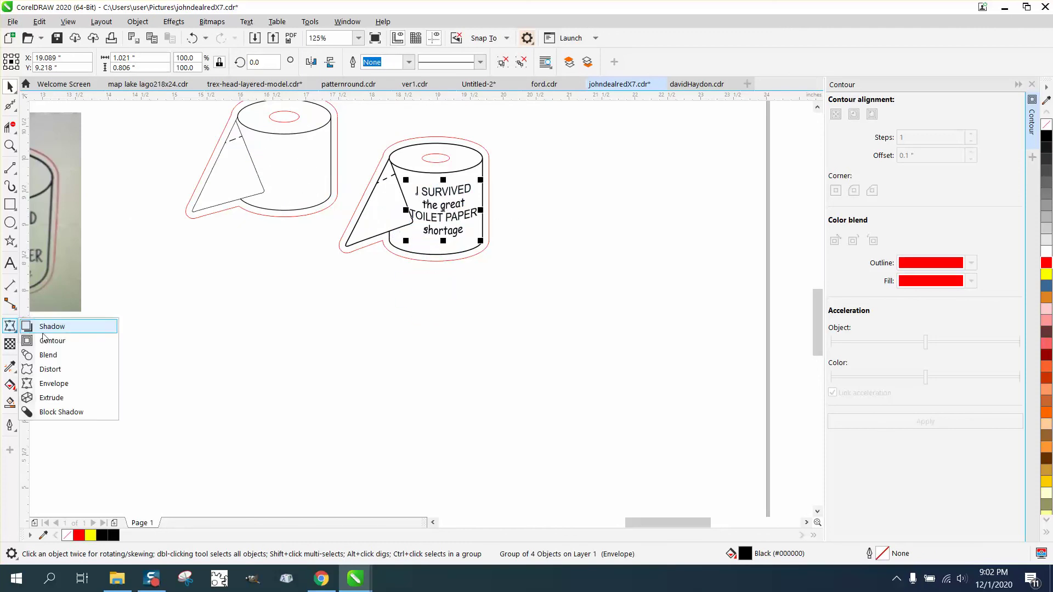
left_click(115, 384)
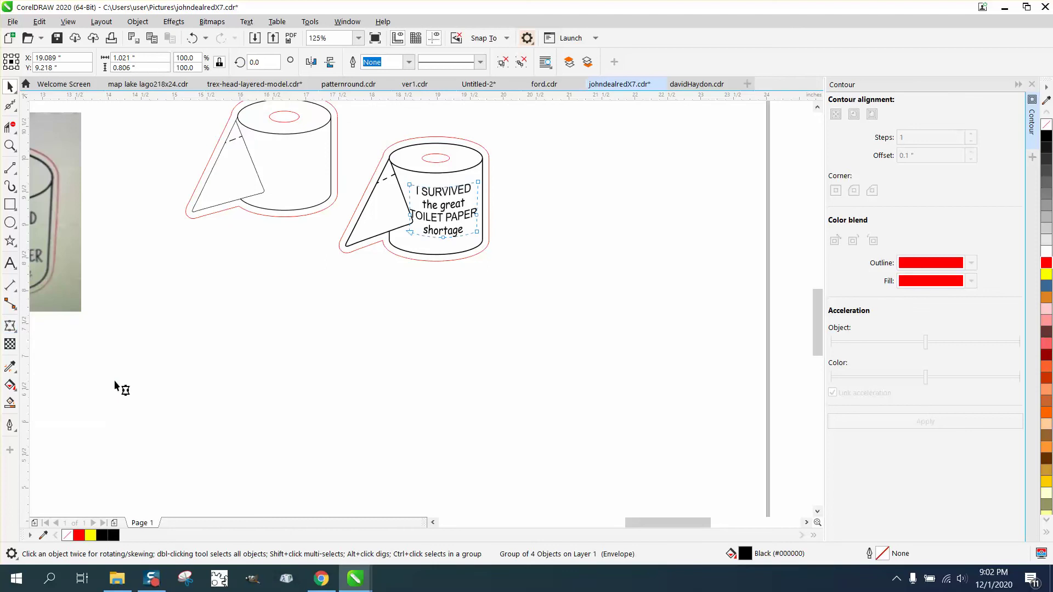
Step: Raise the envelope's top corners, bow its top edge down and sag the bottom edge to follow the roll
left_click(10, 145)
left_click(351, 140)
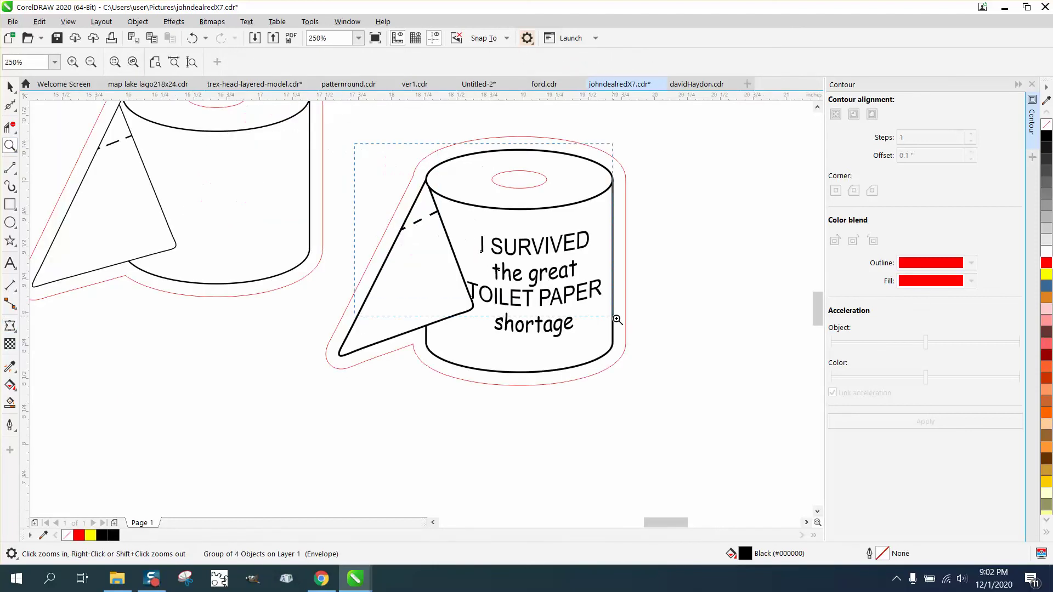
scroll(601, 376, "up", 1)
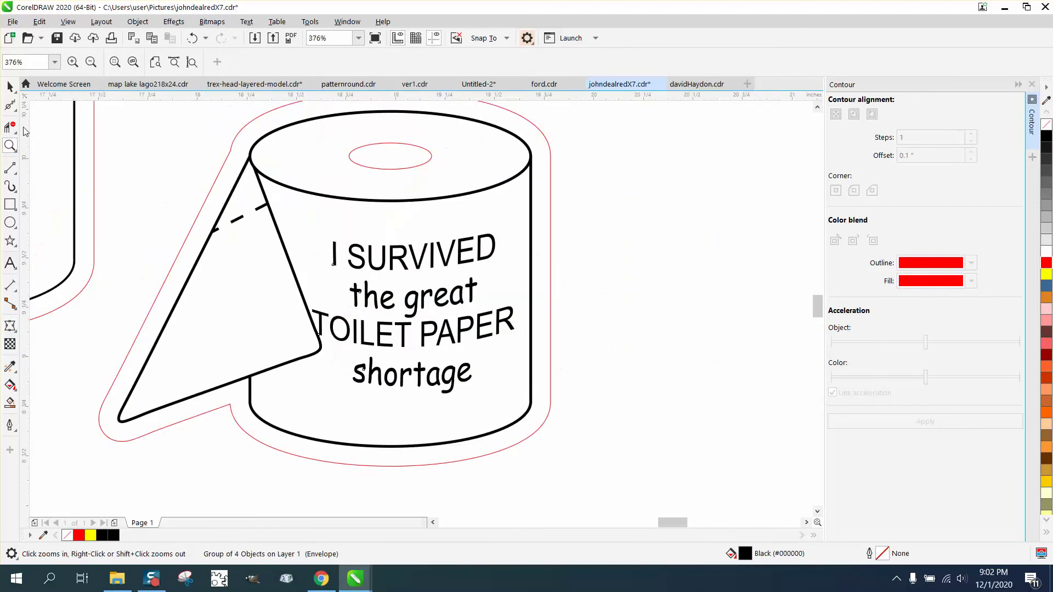
left_click(10, 326)
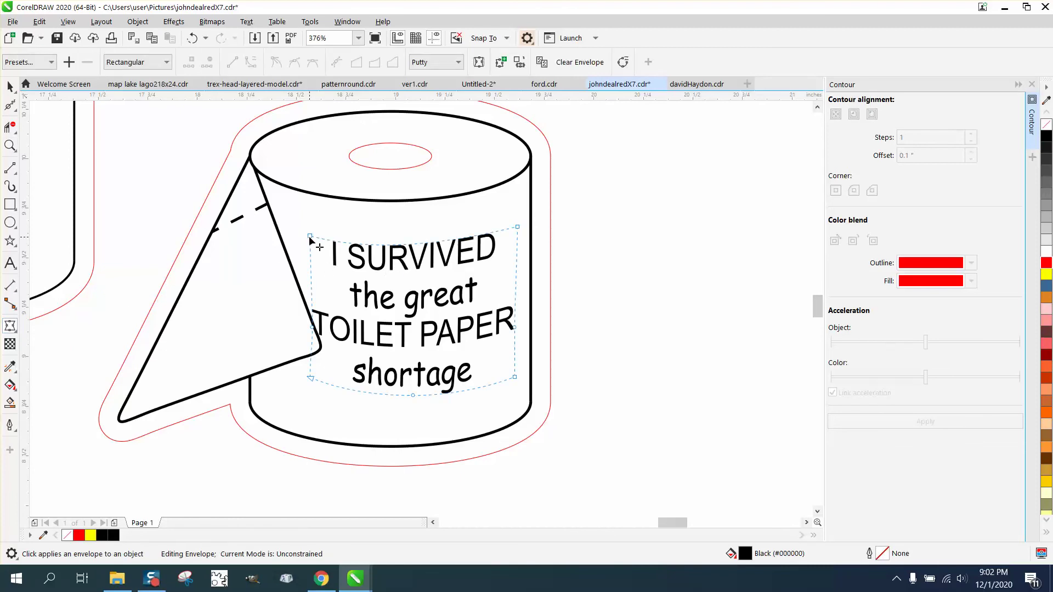
left_click_drag(310, 237, 307, 227)
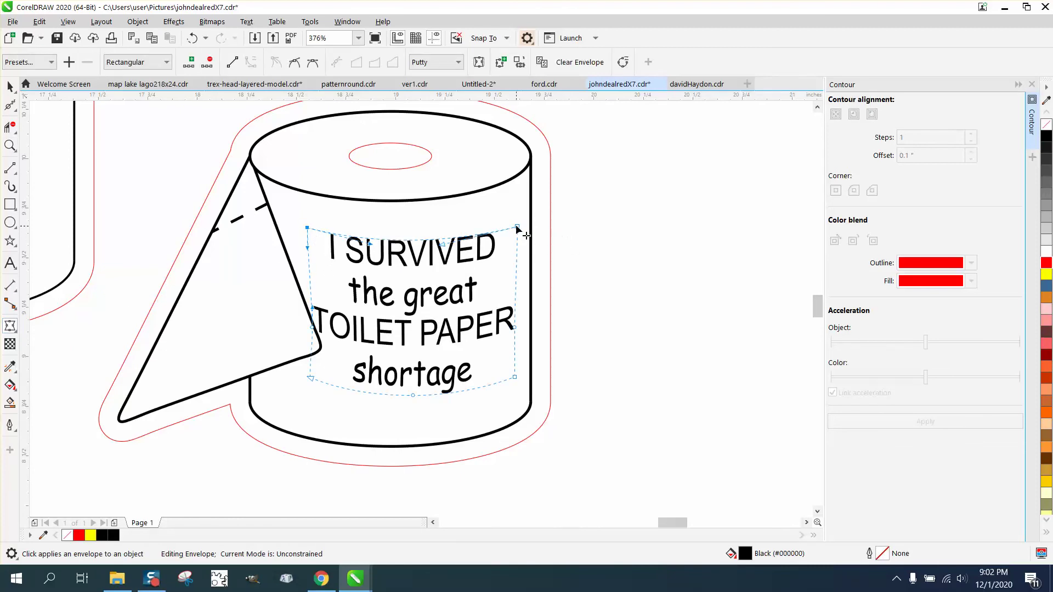
left_click_drag(517, 227, 517, 218)
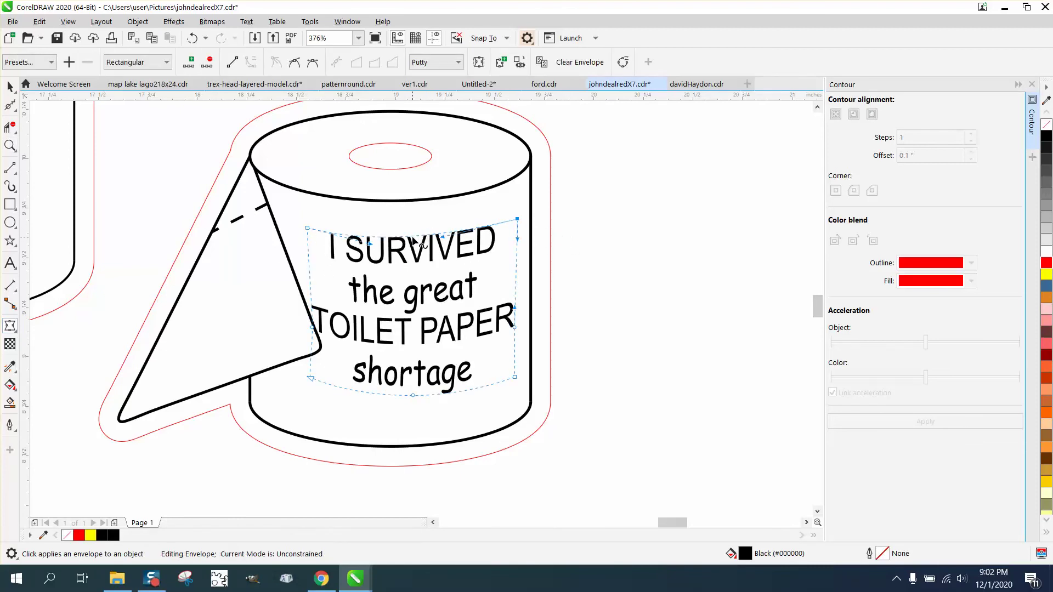
left_click_drag(415, 241, 416, 248)
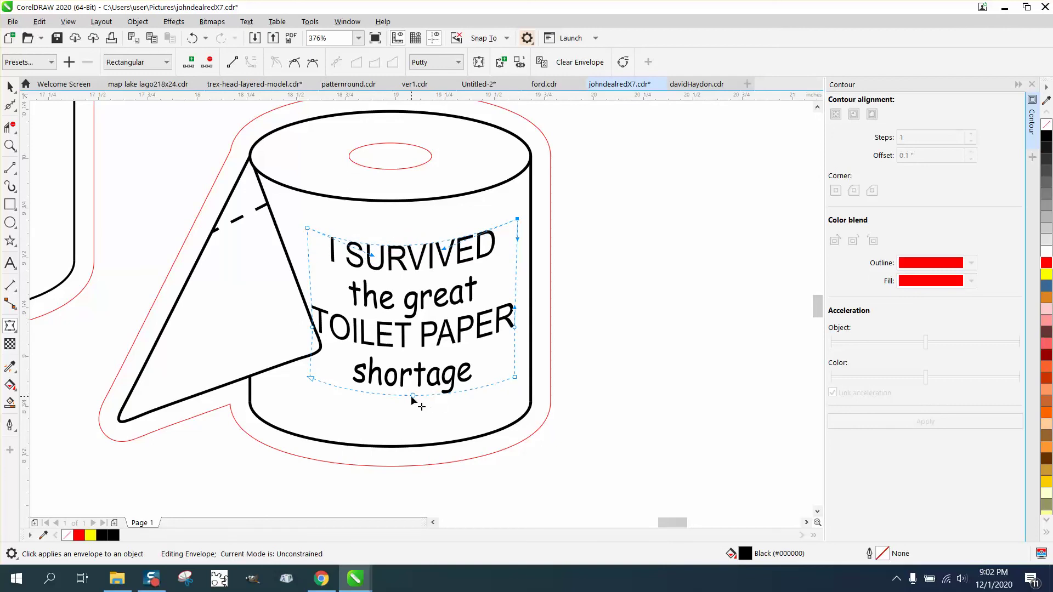
left_click_drag(411, 396, 413, 405)
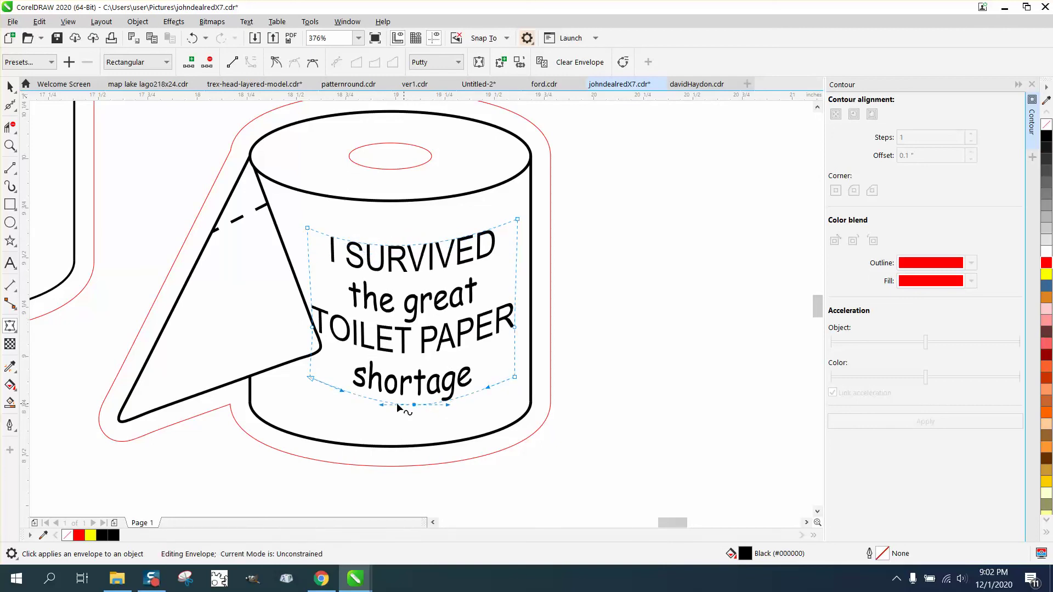
left_click(309, 380)
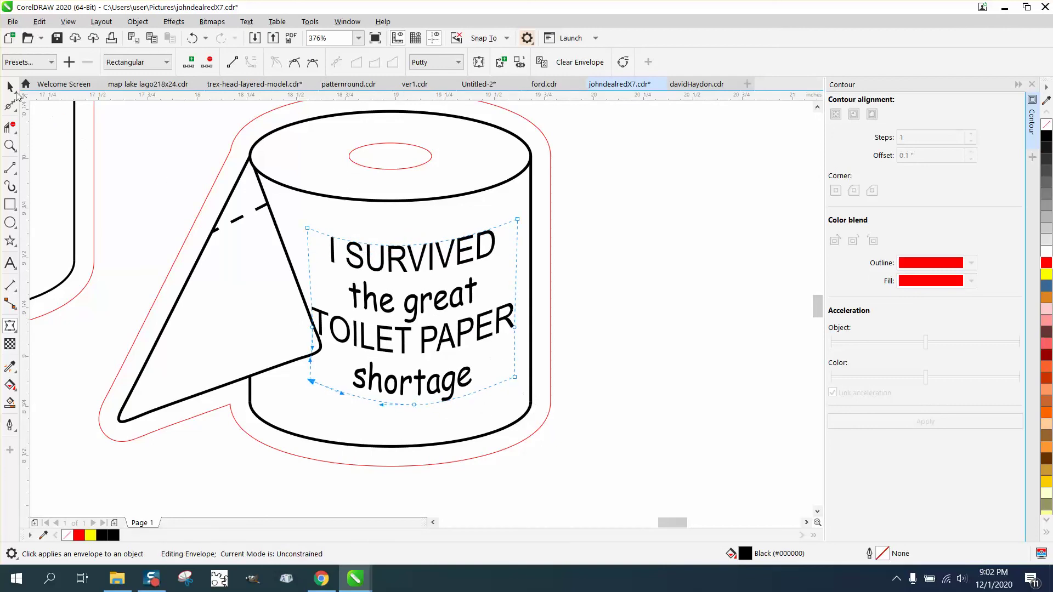
Step: Select the red contour around the slogan roll and nudge it 4 inches to the right
left_click(16, 92)
scroll(443, 209, "down", 3)
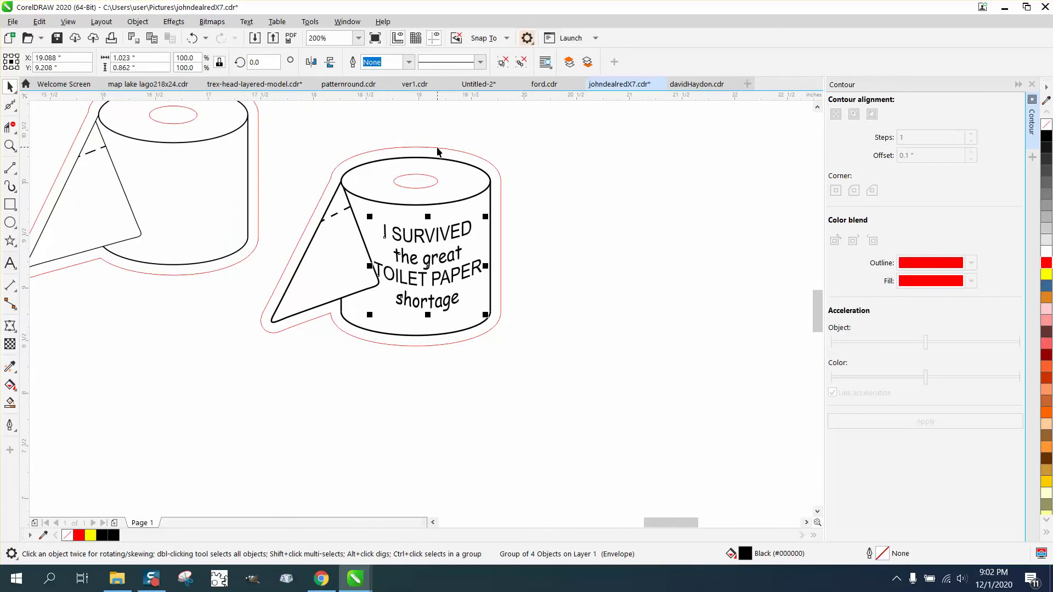
scroll(230, 163, "down", 2)
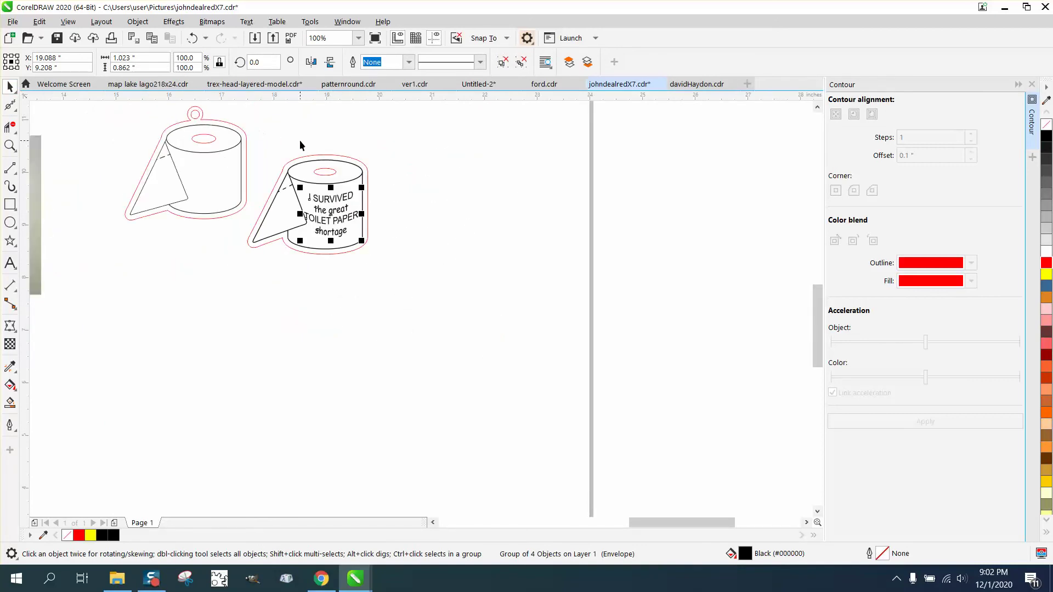
left_click(314, 155)
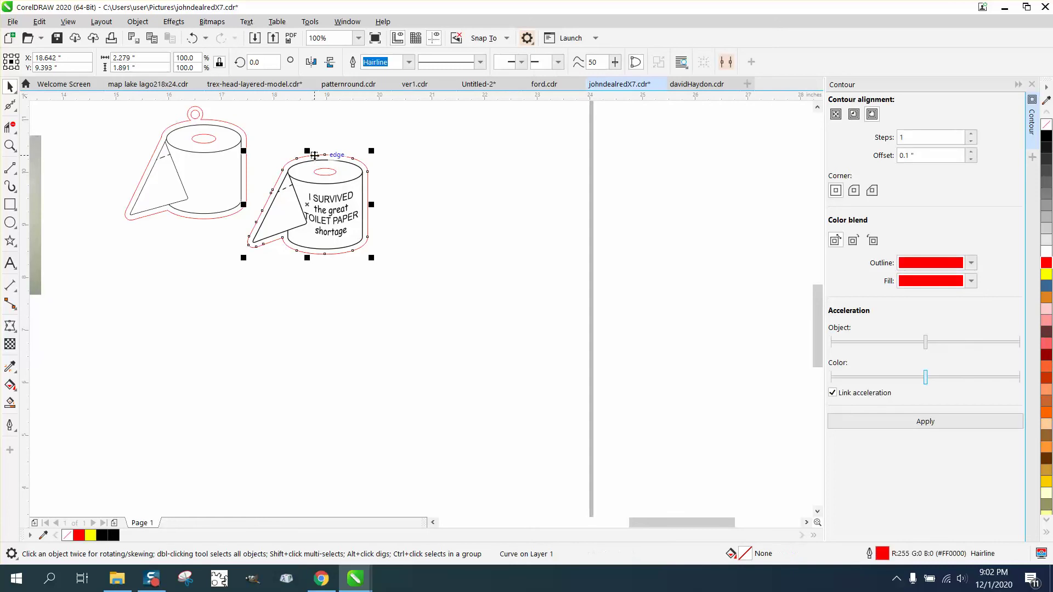
key("Right")
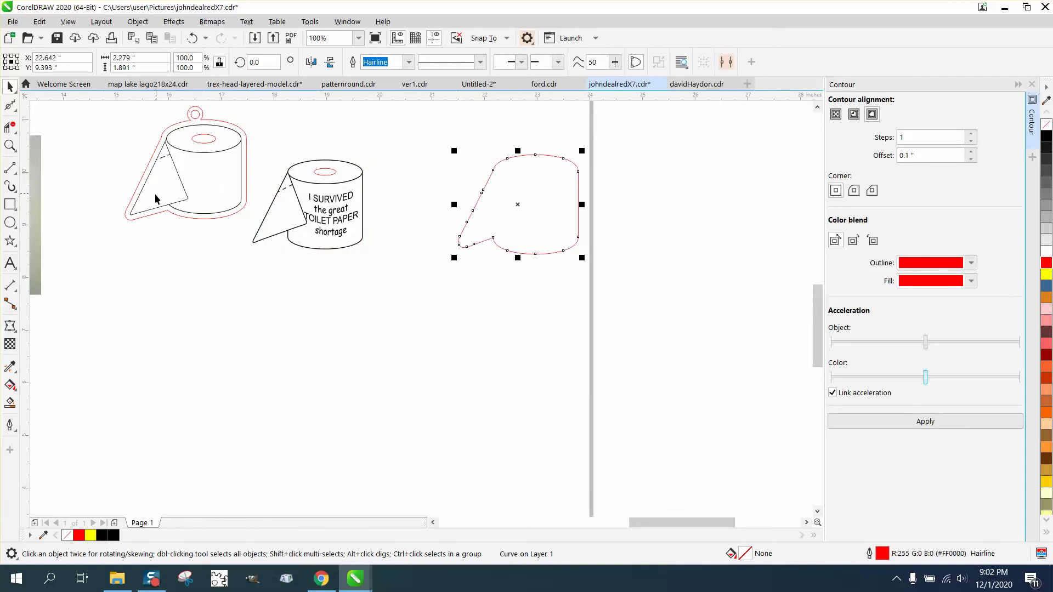
Step: Draw a small circle and place it over the top of the red outline
left_click(10, 222)
left_click_drag(522, 130, 536, 143)
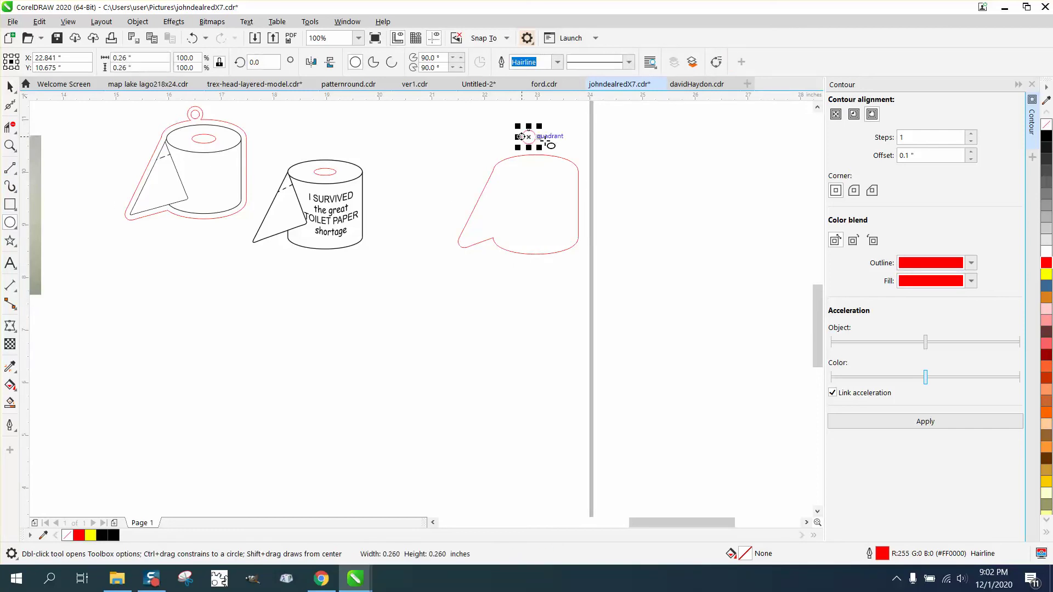
left_click(10, 88)
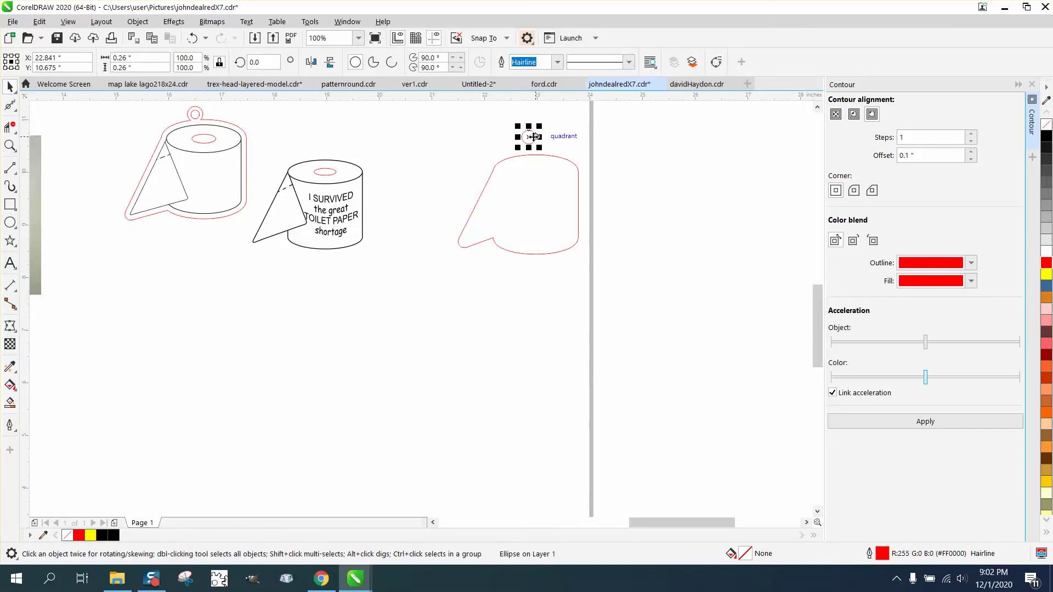
mouse_move(527, 135)
left_mouse_down()
mouse_move(529, 154)
mouse_move(639, 228)
left_mouse_up()
Step: Delete the circle's bottom arc and the outline segment inside it with Virtual Segment Delete
left_click(10, 145)
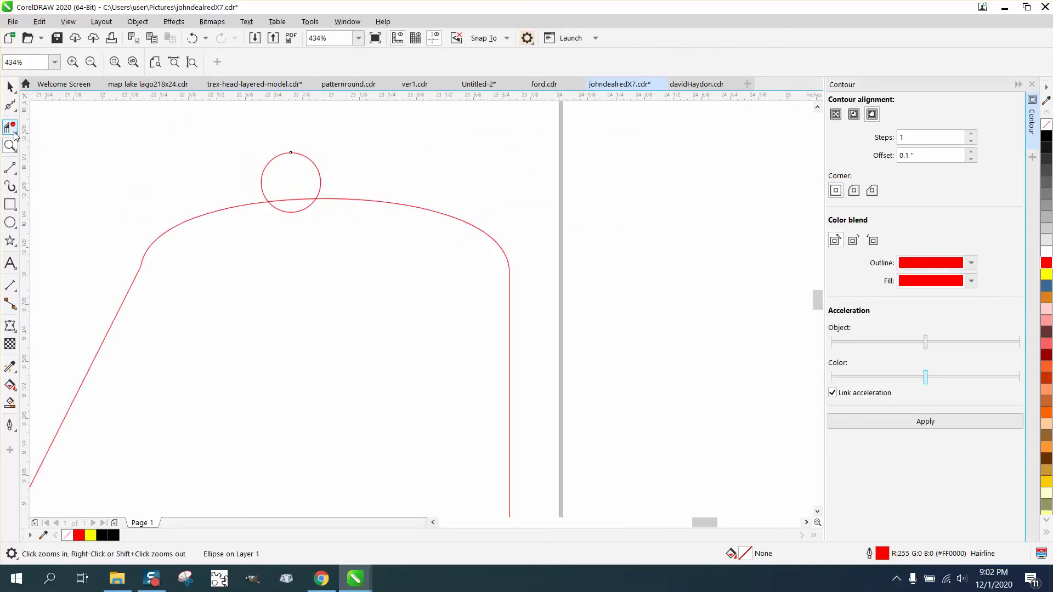
left_click(9, 128)
left_click_drag(285, 185, 321, 244)
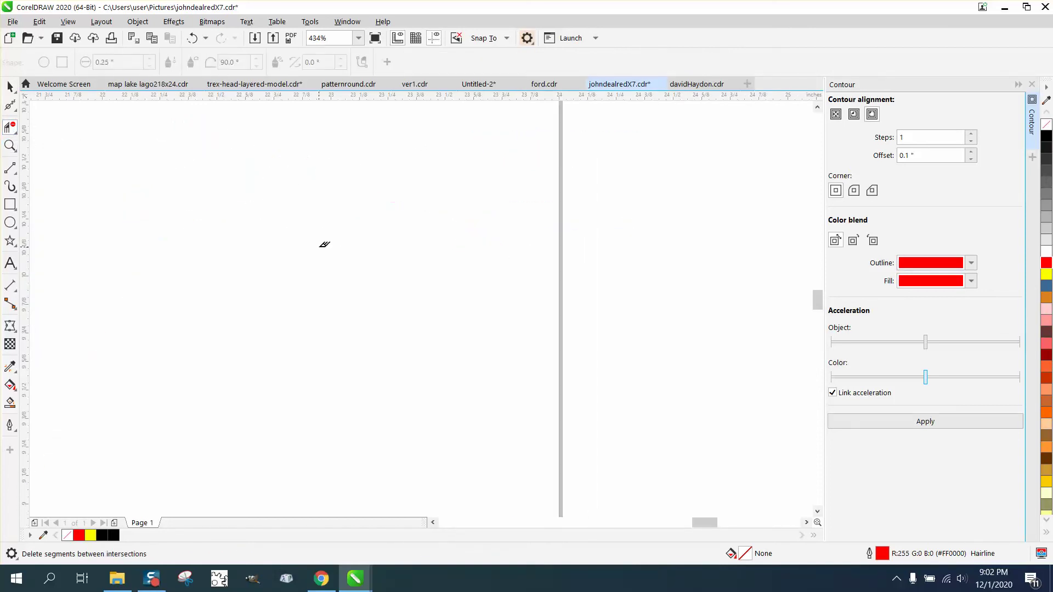
left_click(192, 38)
mouse_move(316, 207)
left_mouse_down()
mouse_move(288, 219)
mouse_move(298, 234)
left_mouse_up()
Step: Draw a small hole circle inside the hanging loop
left_click(10, 222)
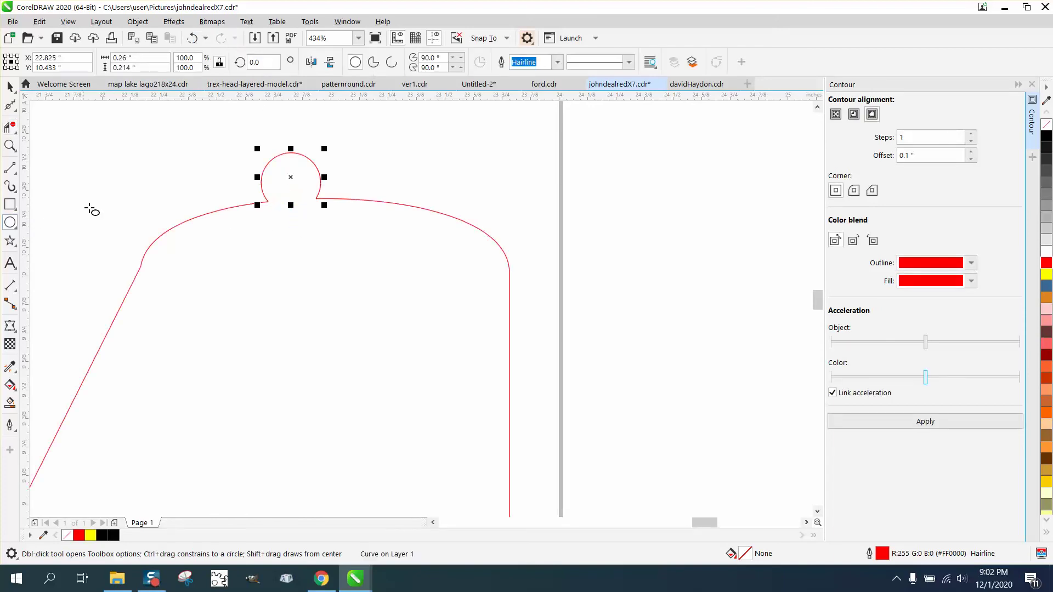
left_click_drag(192, 171, 290, 177)
key("space")
Step: Set the nudge distance to 0.001 and nudge the hole circle down two steps
left_click(356, 164)
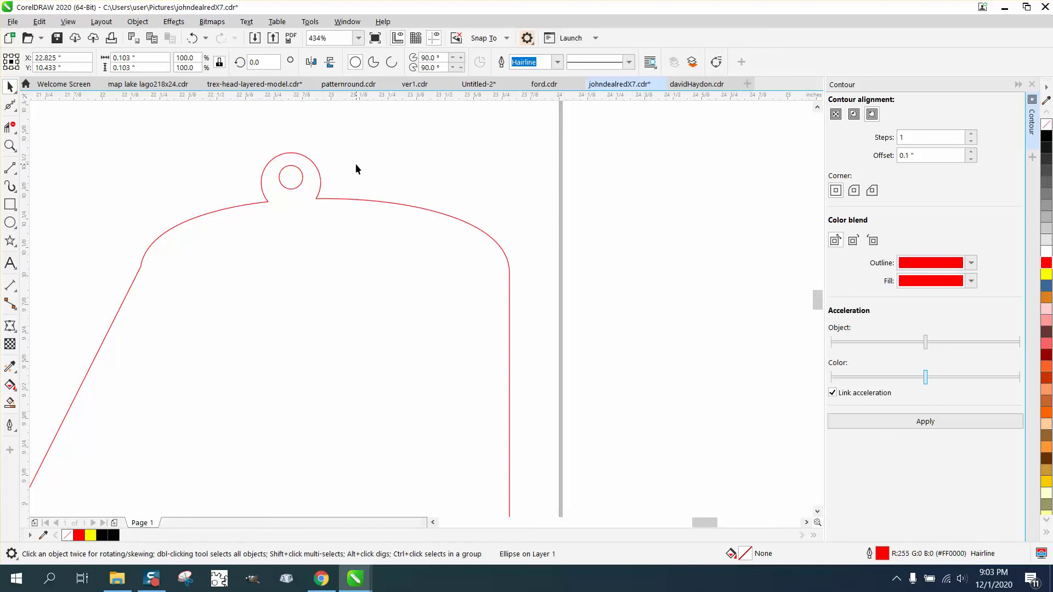
left_click(402, 63)
type(".")
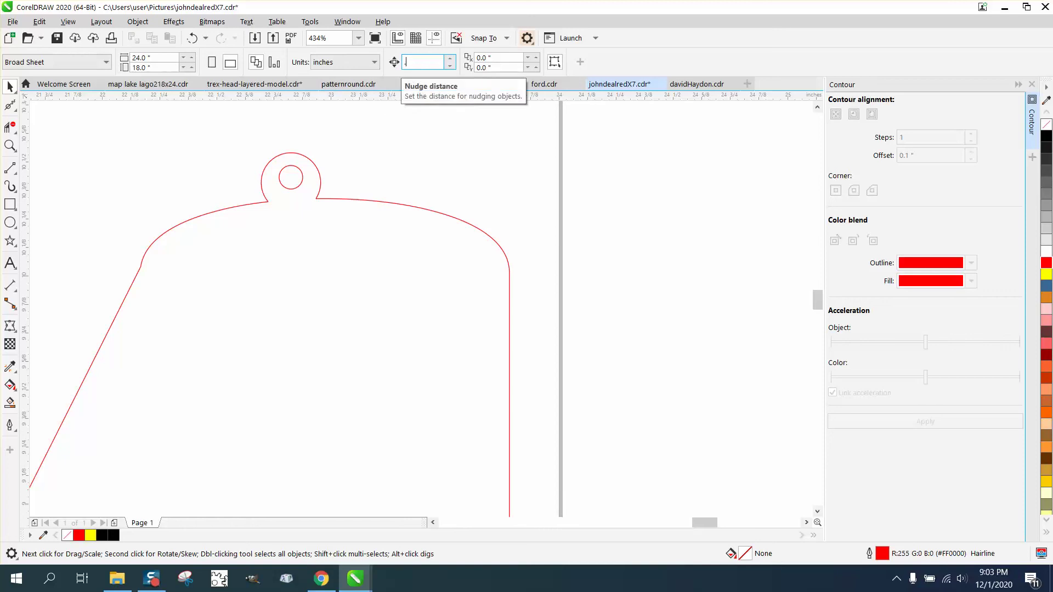
type("001")
left_click(302, 179)
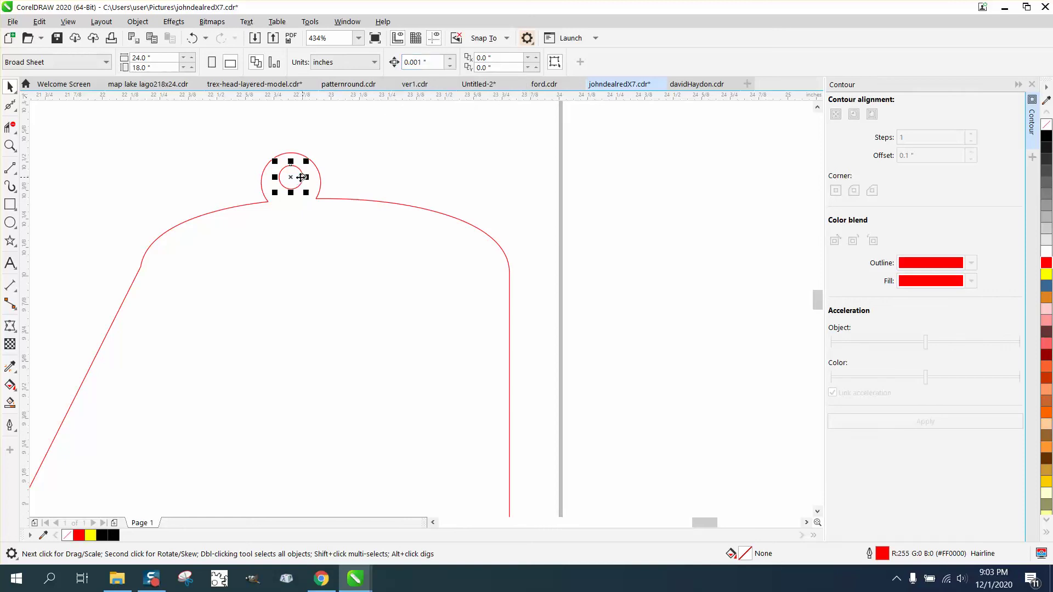
key("Down")
key("Down")
key("Down")
key("Down")
key("Down")
key("Down")
key("Down")
key("Down")
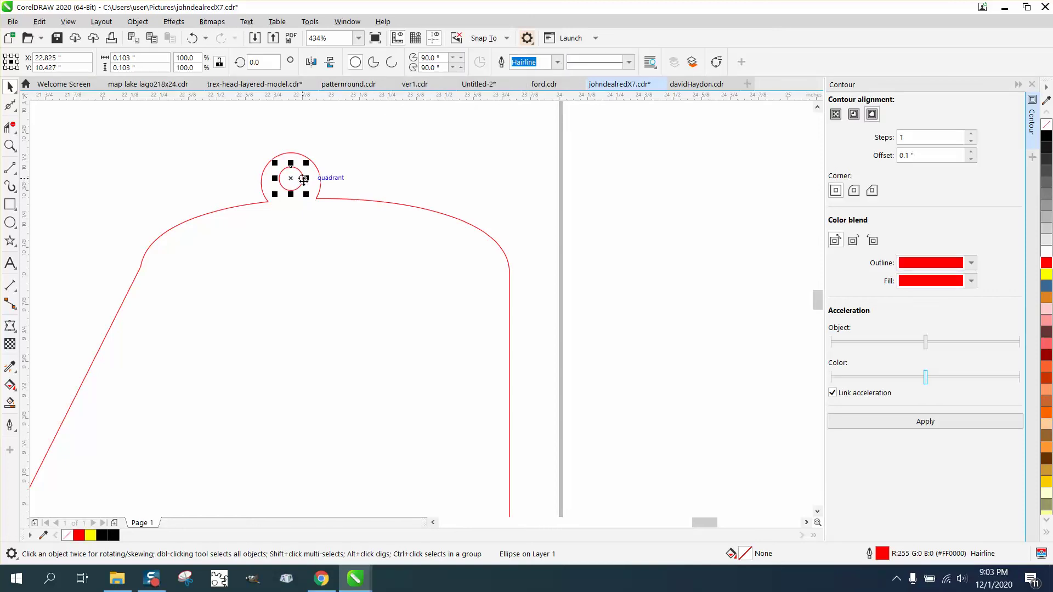
key("Down")
key("Down")
Step: Smart Fill the looped outline into a new shape, set nudge to 4, and move it down 4 inches
scroll(303, 179, "down", 5)
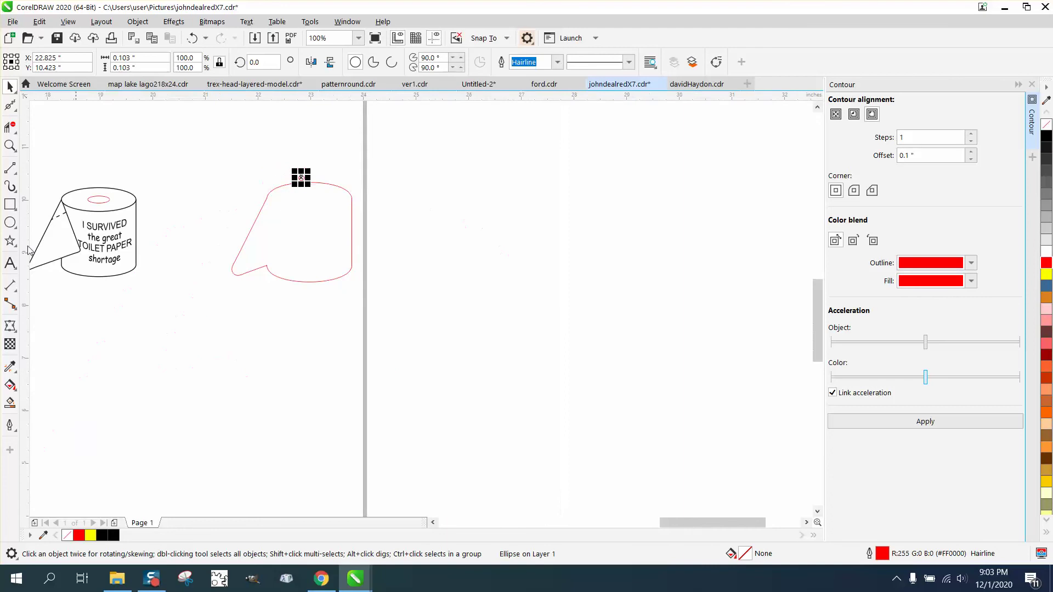
left_click(10, 402)
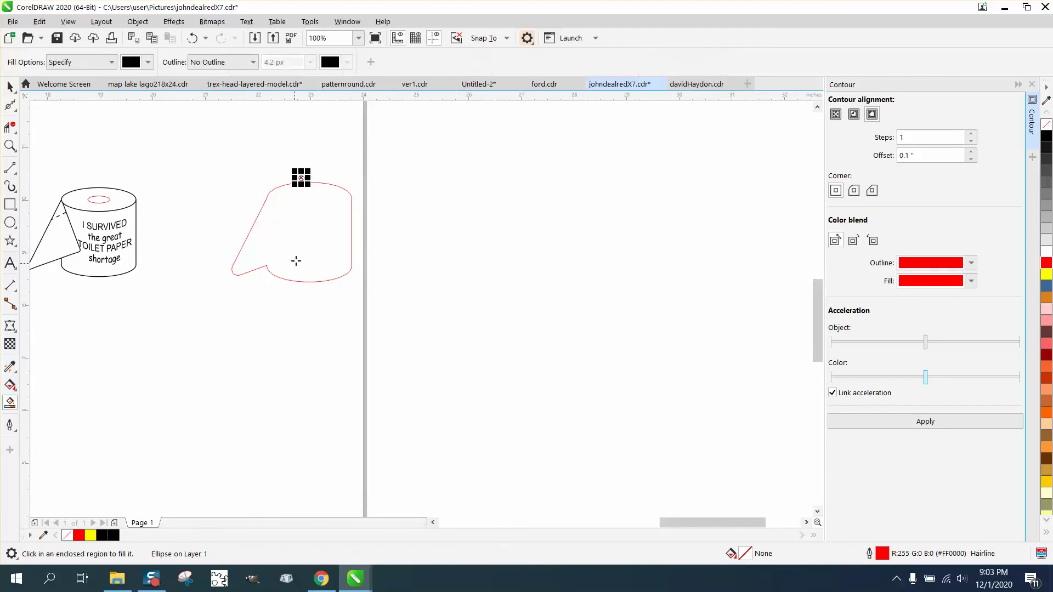
left_click(303, 256)
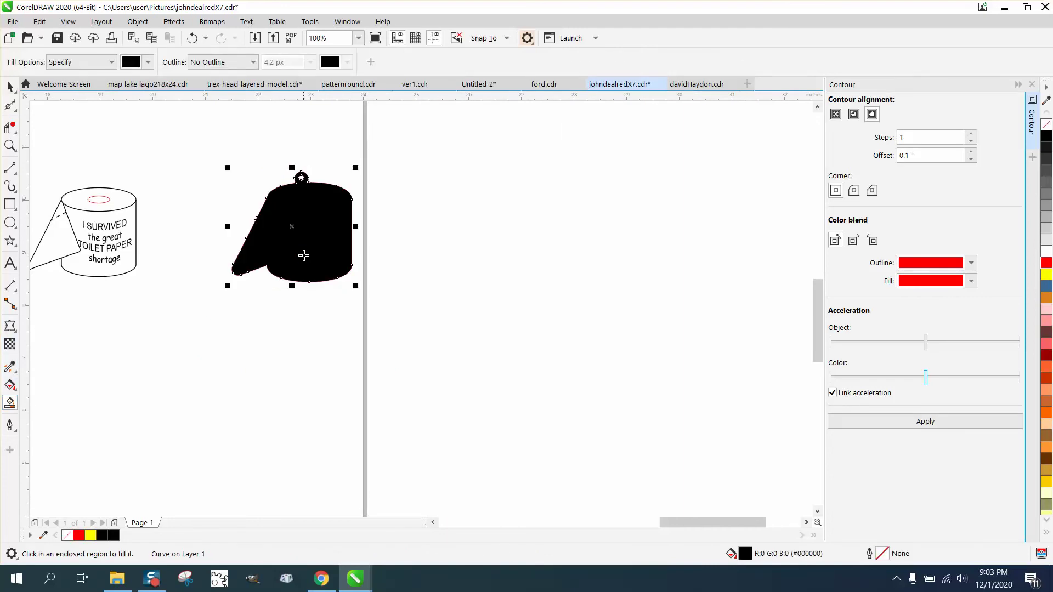
left_click(10, 86)
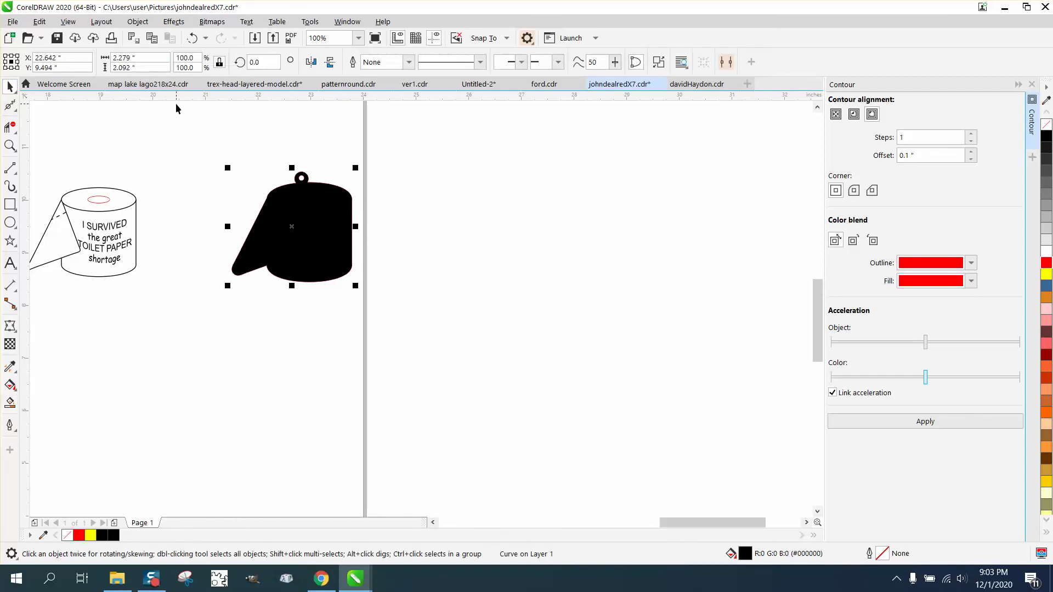
left_click(420, 62)
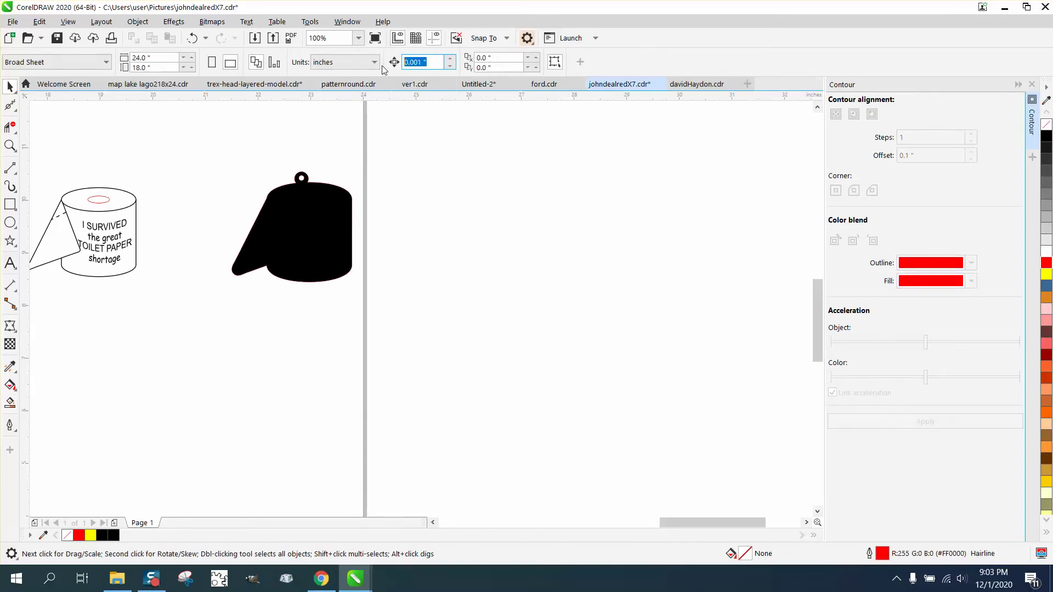
type("4")
left_click(317, 231)
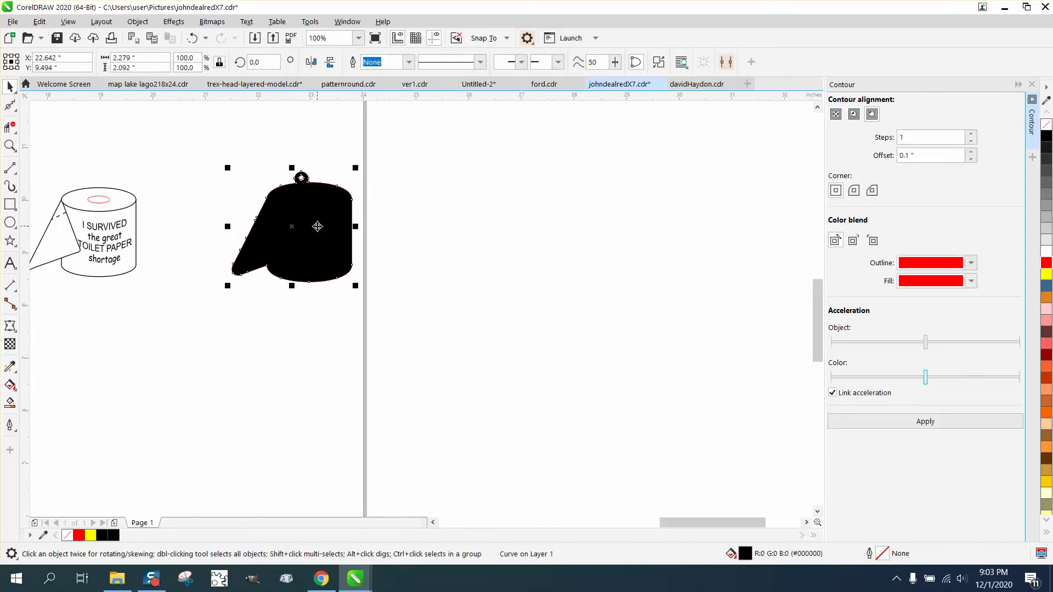
key("Down")
Step: Remove the shape's fill, give it a red outline, and nudge it onto the lettered roll
left_click(1046, 125)
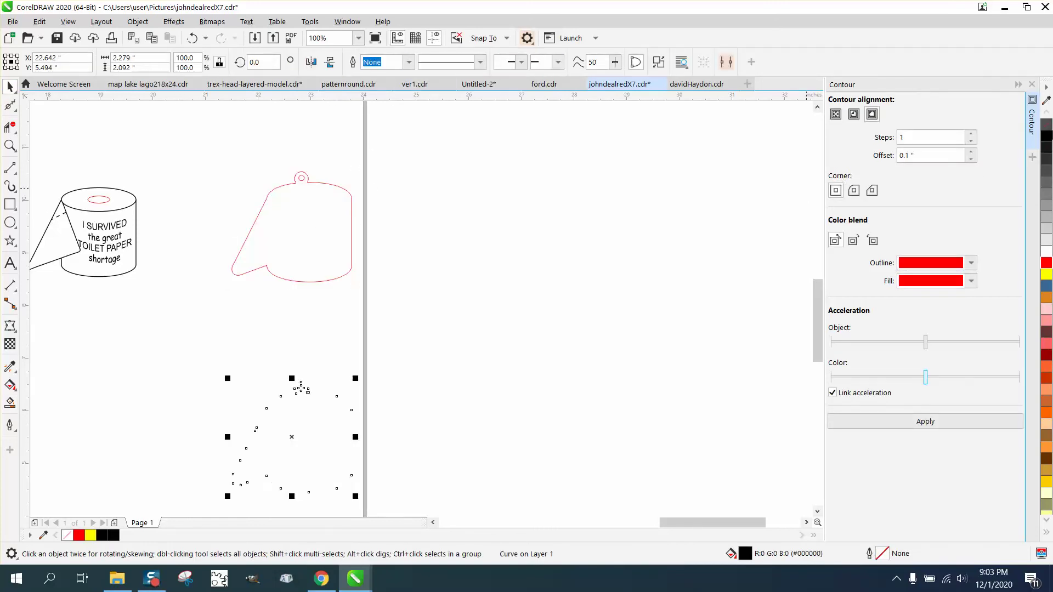
right_click(1047, 264)
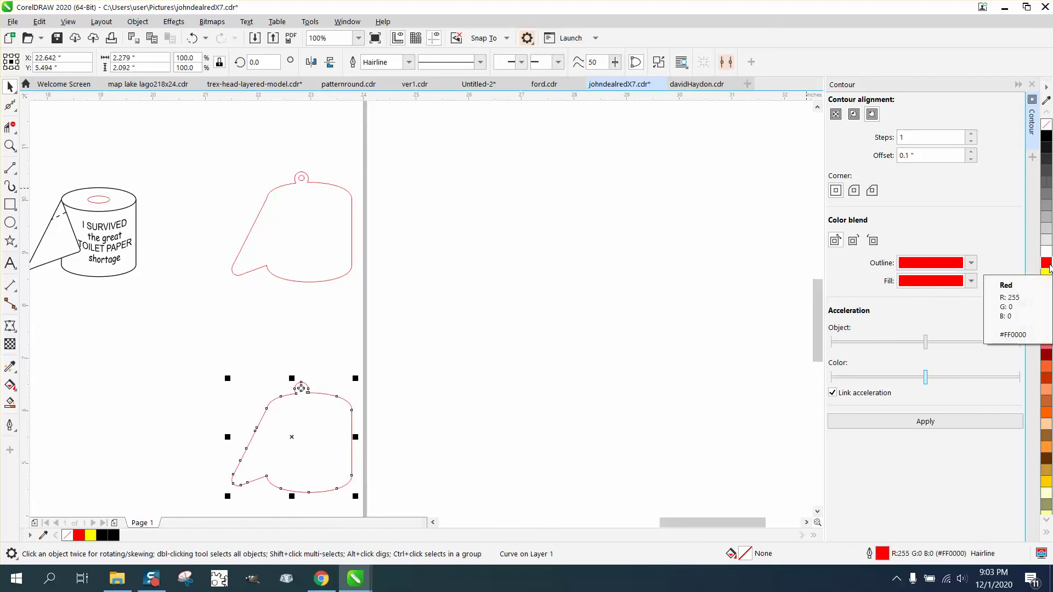
key("Left")
key("Up")
Step: Zoom out to all designs, then marquee-zoom onto the lettered roll with its red cut line
key("F3")
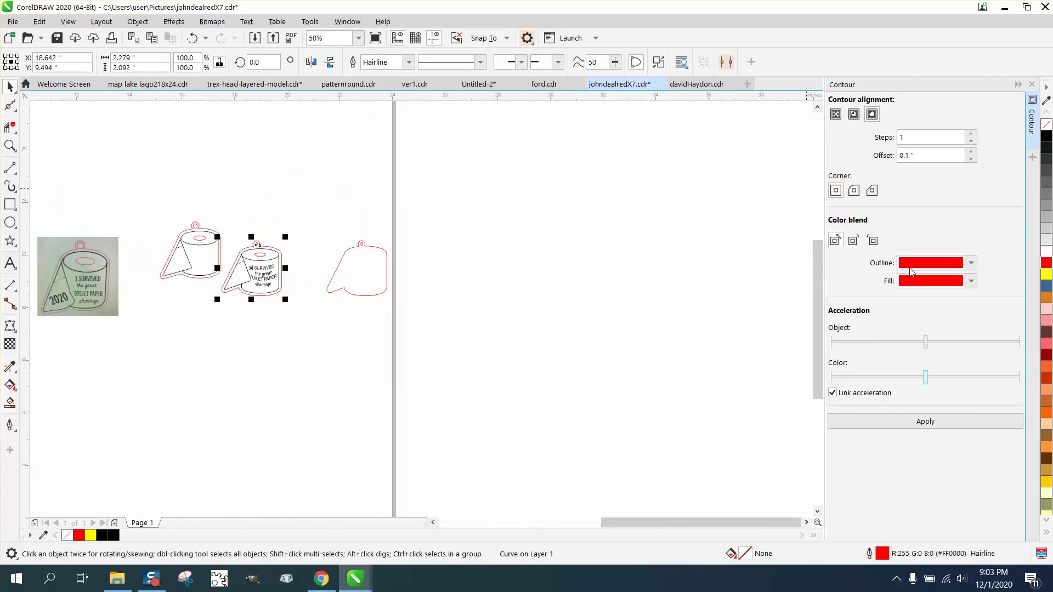
left_click(12, 147)
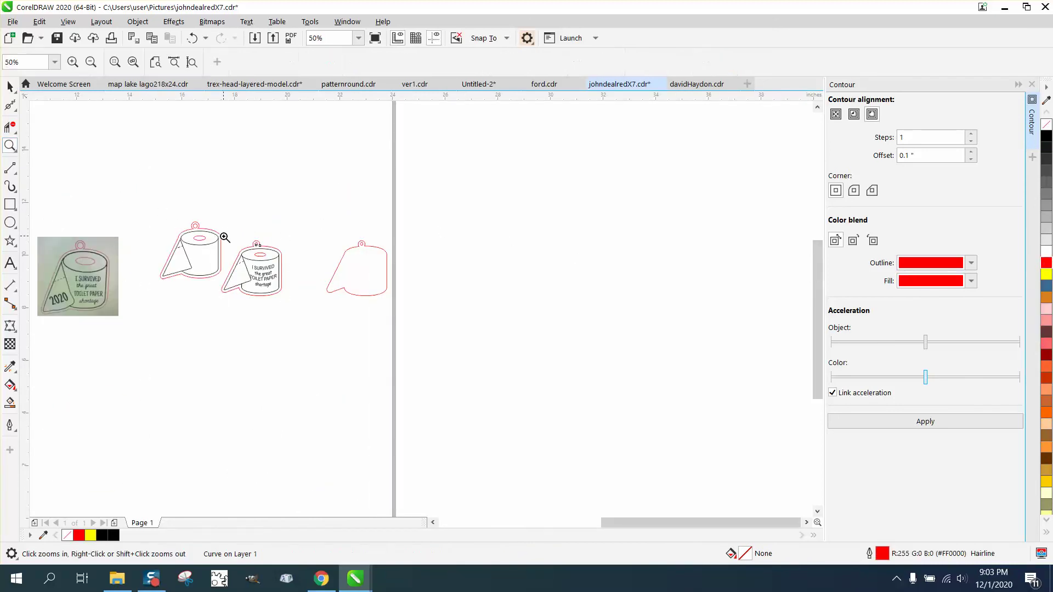
left_click_drag(224, 237, 324, 314)
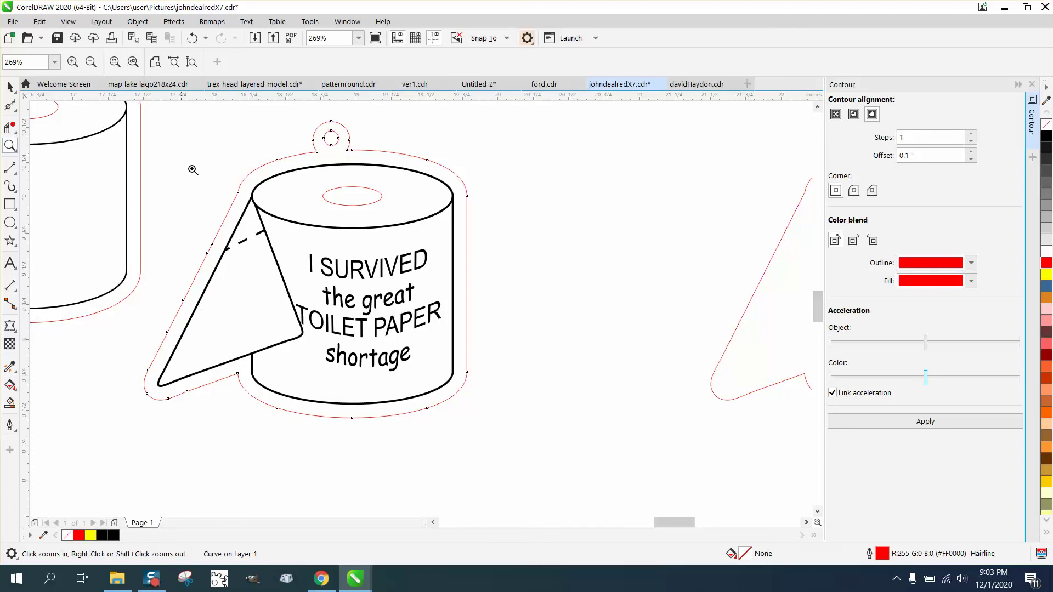
Step: Brush the Smooth tool over the red cut line's upper-left kink, then zoom back to the roll
left_click_drag(230, 170, 297, 223)
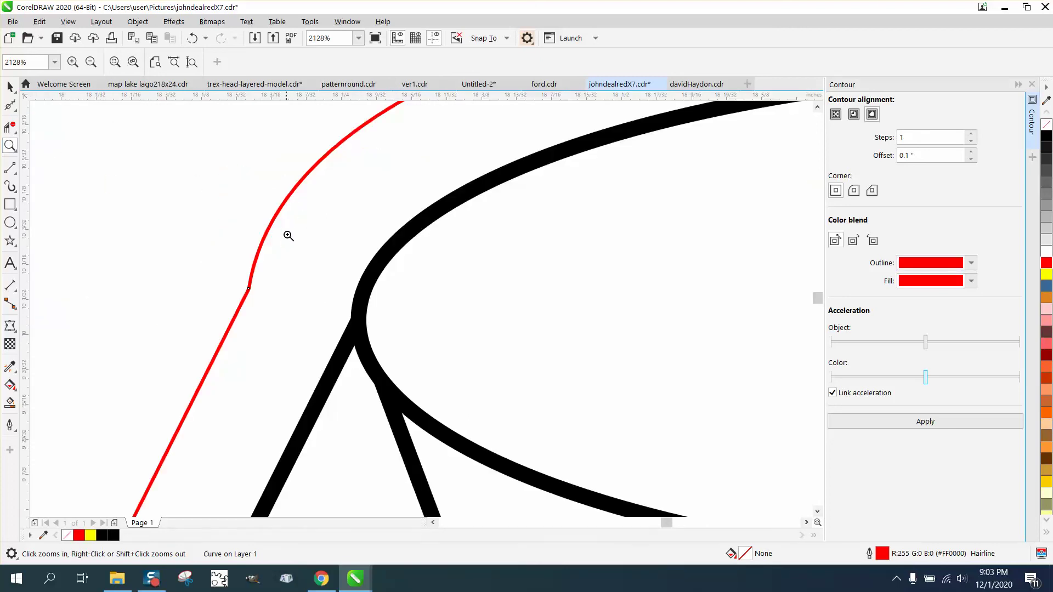
left_click(18, 111)
left_click(68, 125)
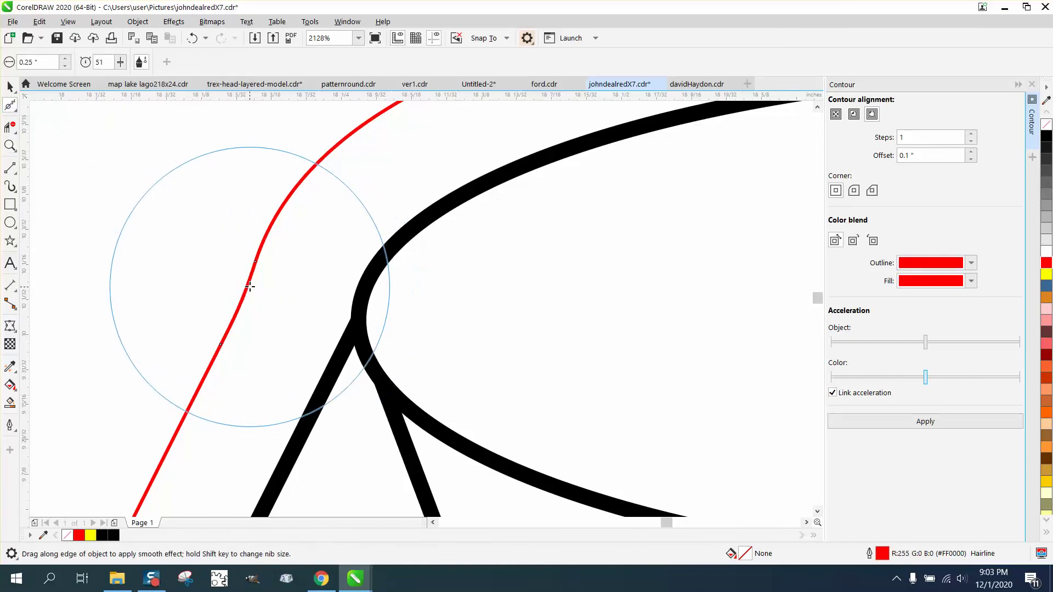
mouse_move(250, 287)
left_mouse_down()
mouse_move(218, 229)
mouse_move(271, 214)
mouse_move(205, 271)
left_mouse_up()
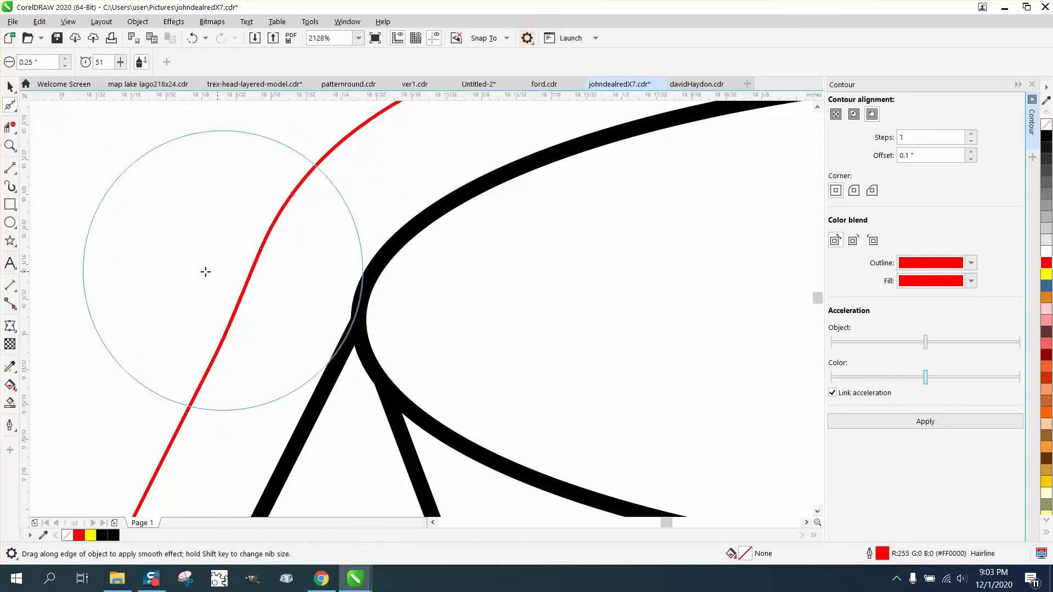
scroll(206, 271, "down", 10)
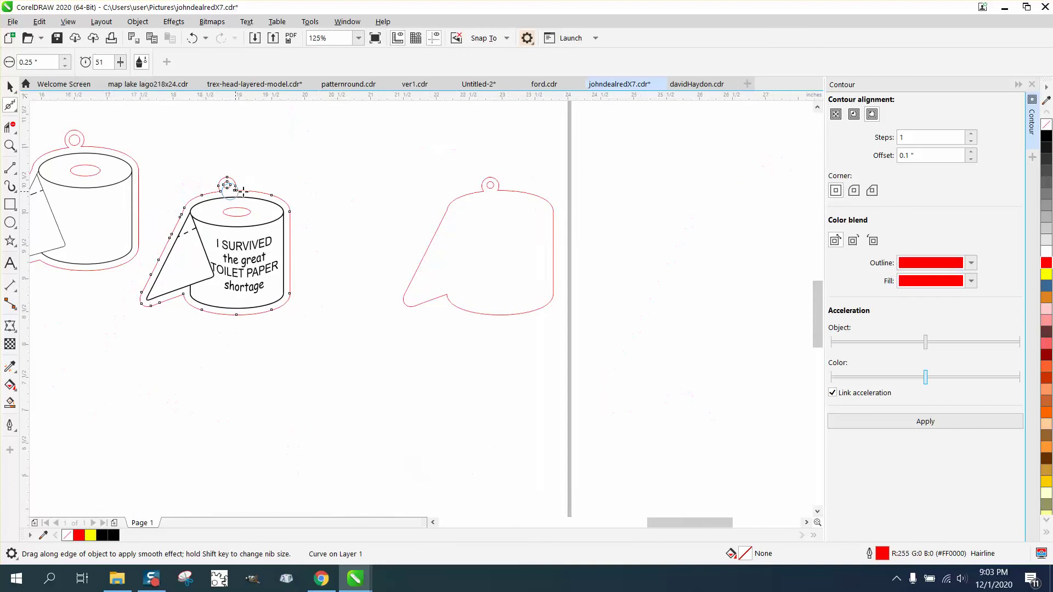
left_click(13, 148)
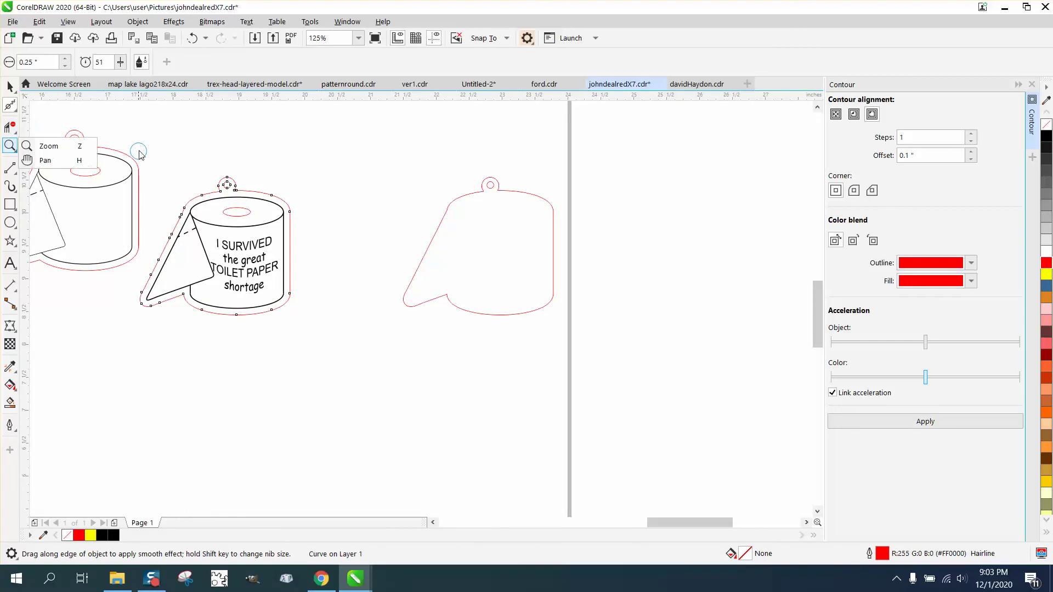
left_click(48, 146)
left_click_drag(137, 159, 427, 379)
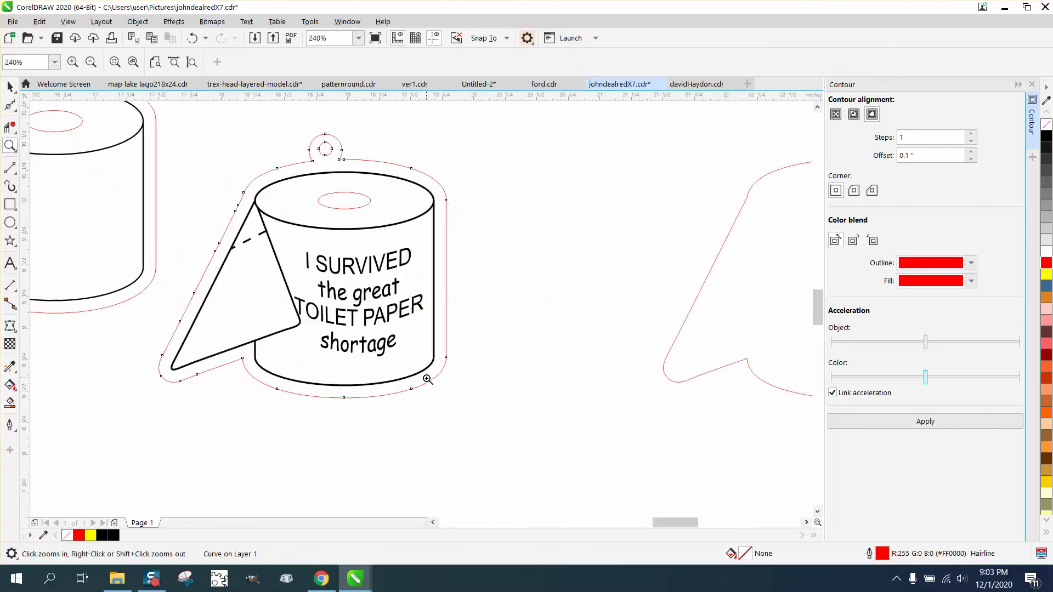